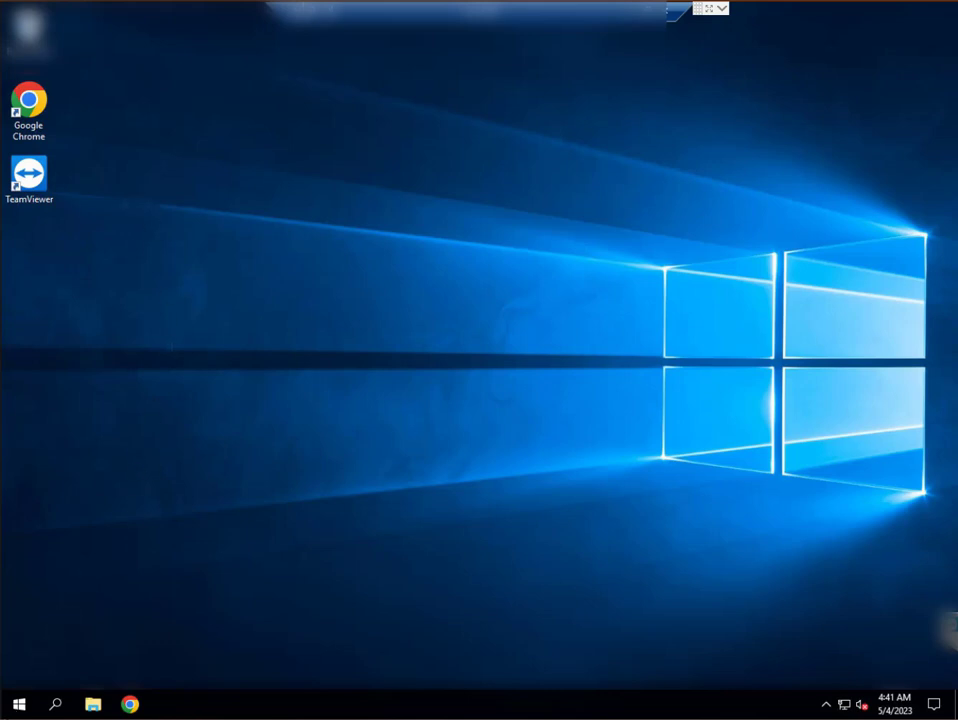
Launch ADSI Edit by running adsiedit.msc.
right_click(21, 709)
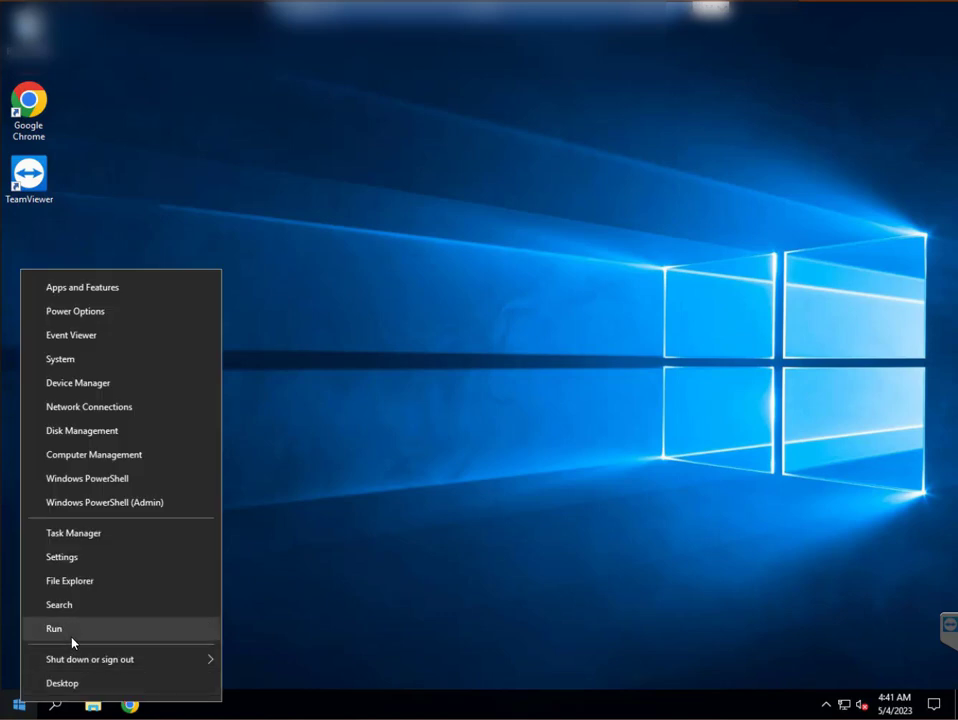
left_click(71, 640)
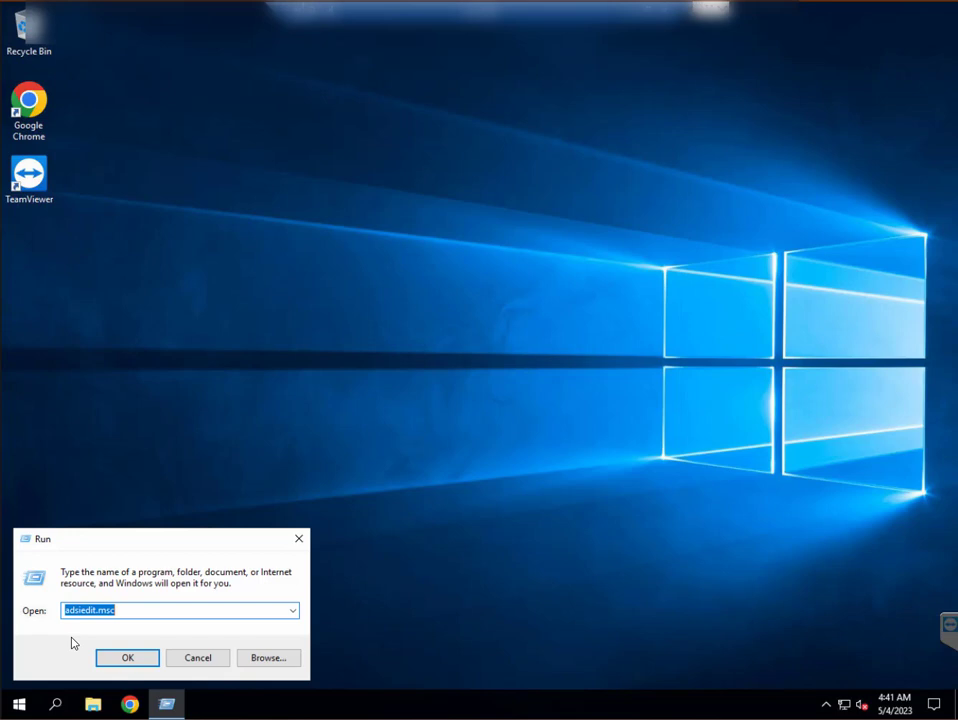
key("Return")
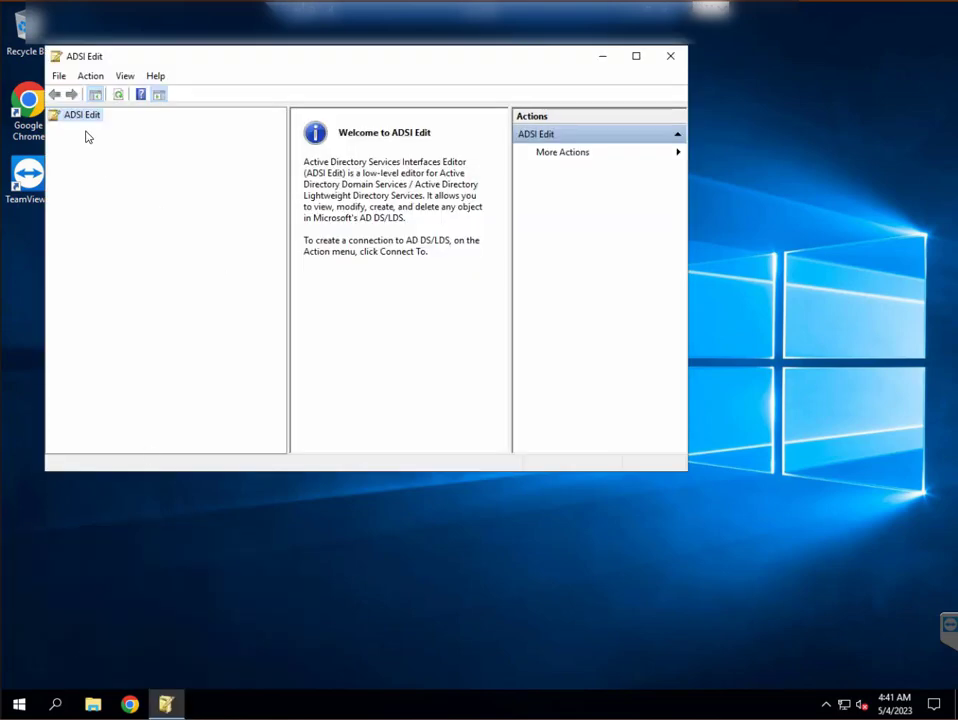
Create a connection to the distinguished name CN=Infrastructure,DC=DomainDnsZones followed by the domain's own DC components.
right_click(85, 118)
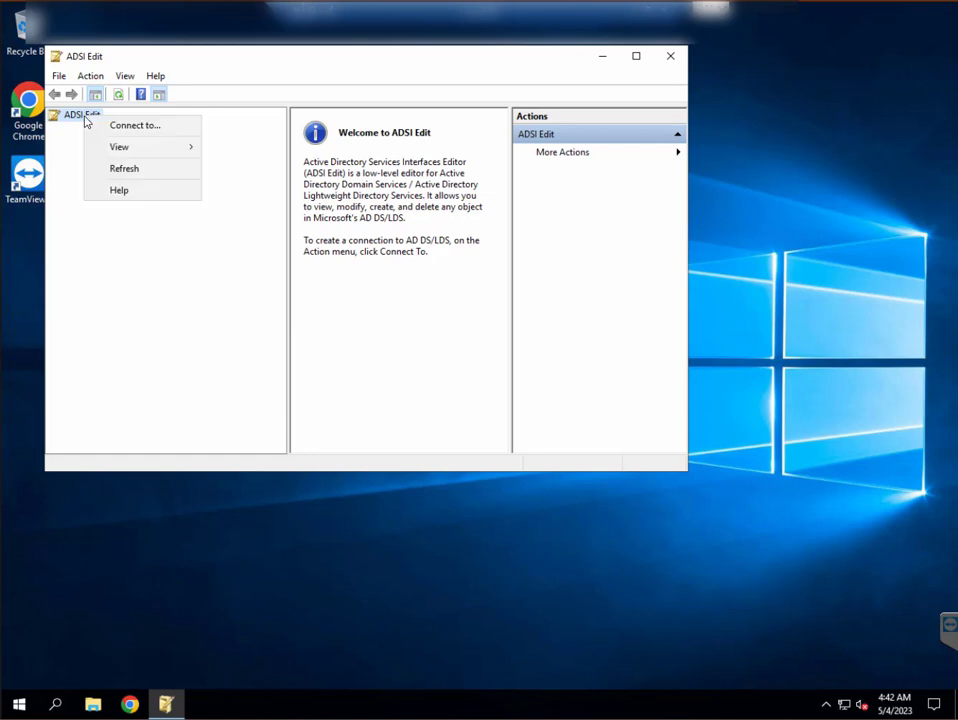
left_click(128, 125)
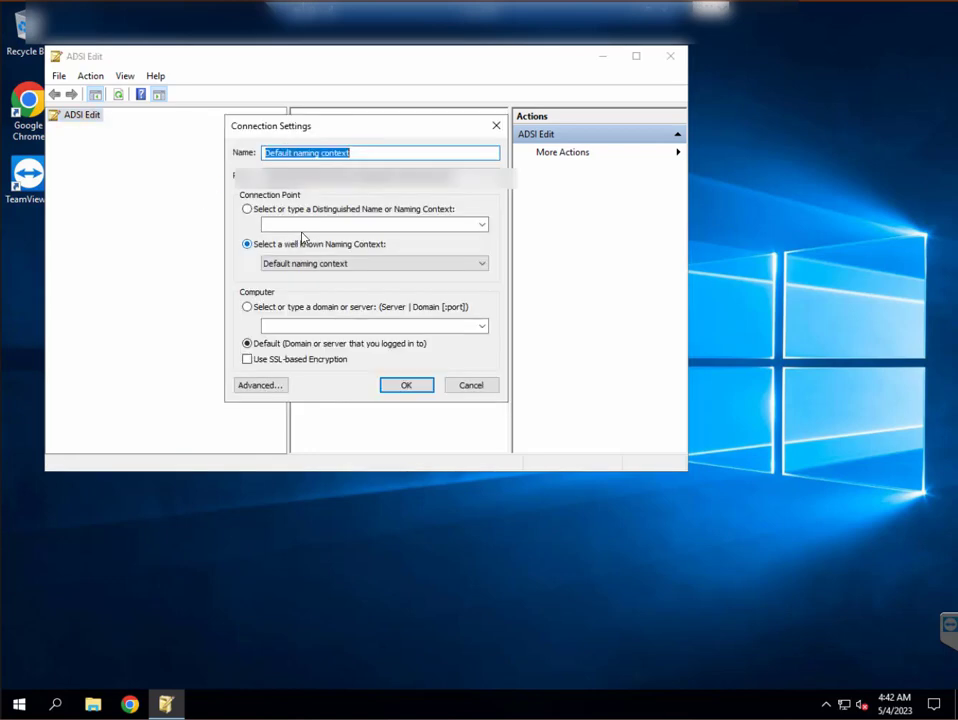
left_click(303, 210)
left_click(304, 226)
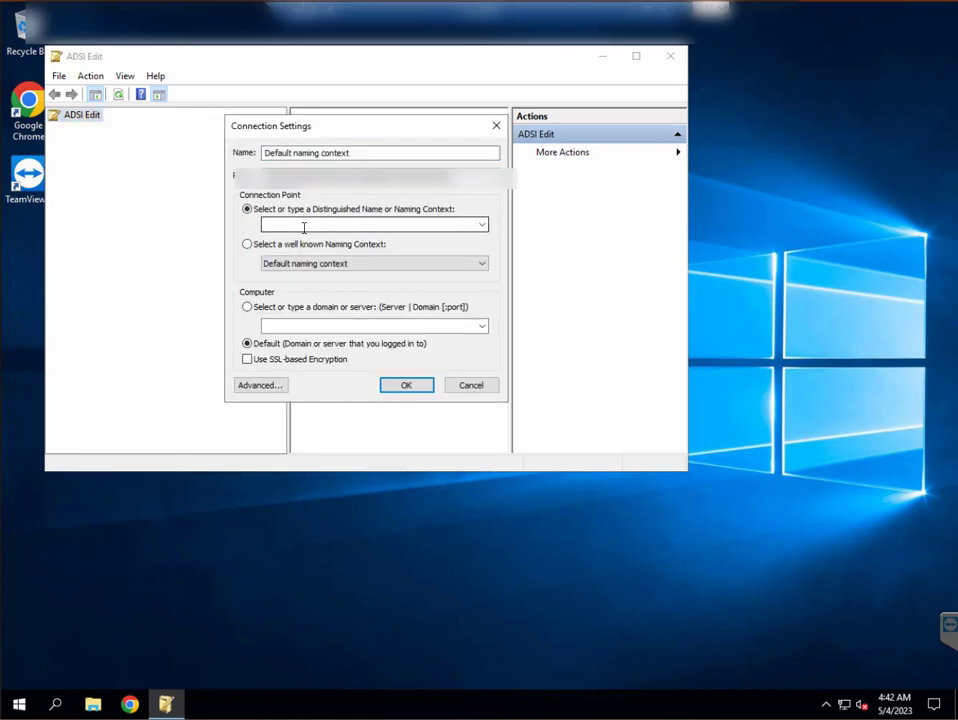
key("ctrl+v")
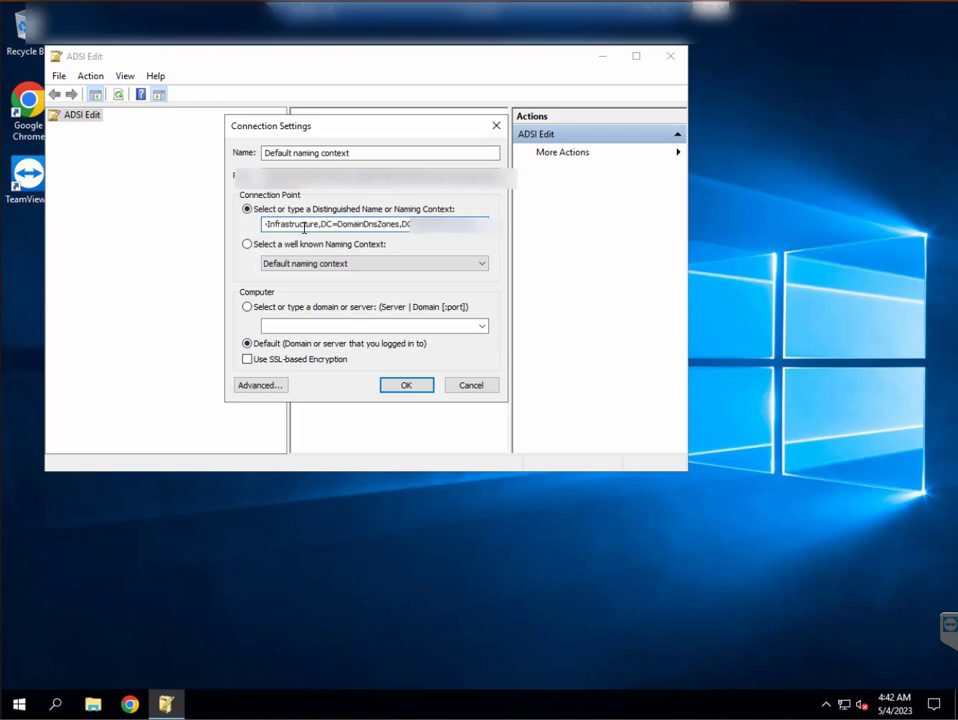
left_click(334, 225)
double_click(404, 224)
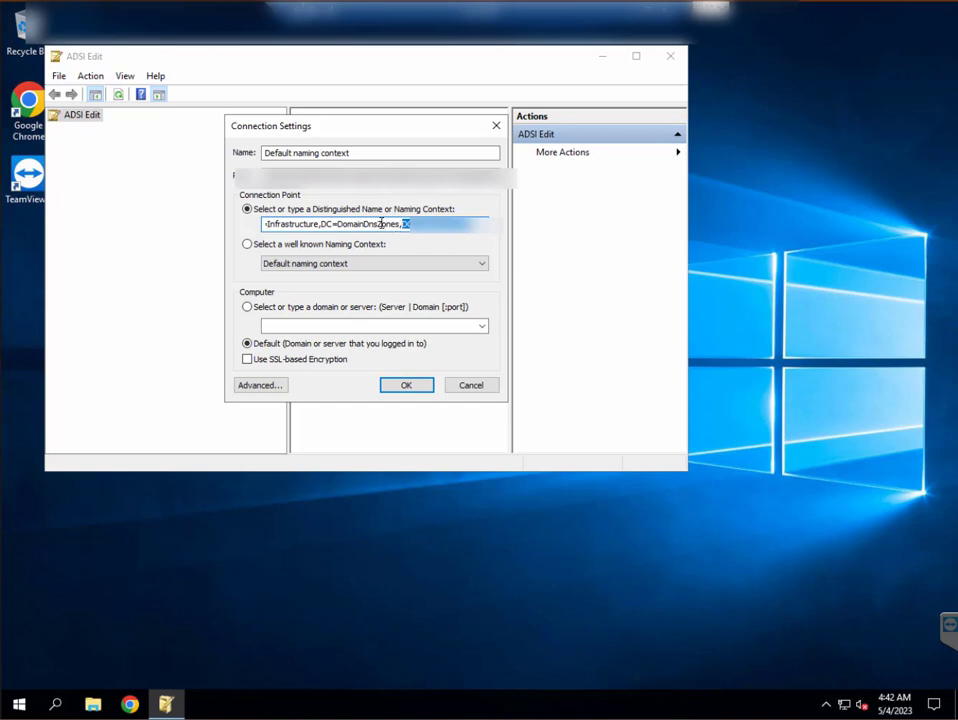
left_click_drag(333, 224, 388, 392)
left_click(405, 390)
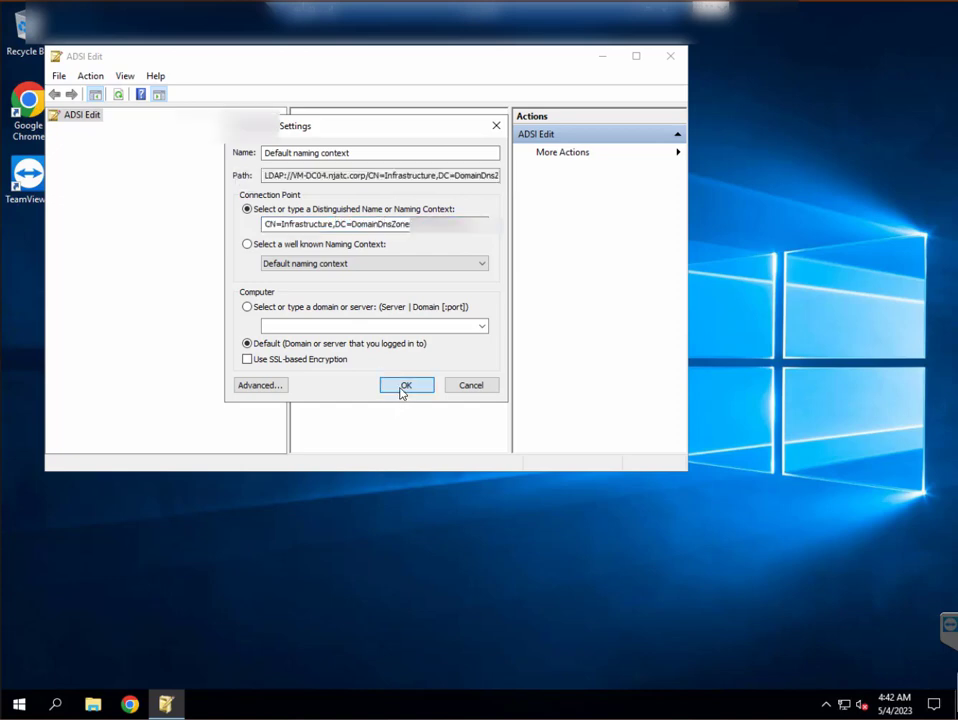
Examine the fSMORoleOwner attribute in the properties of the DomainDnsZones Infrastructure object, leaving it unedited.
double_click(100, 131)
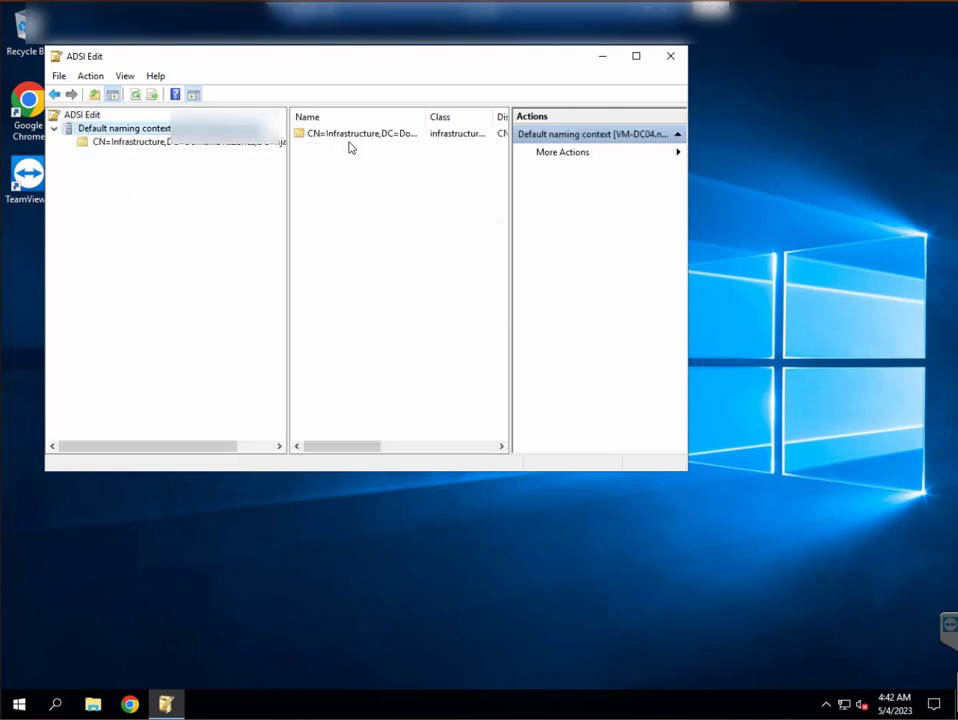
right_click(356, 145)
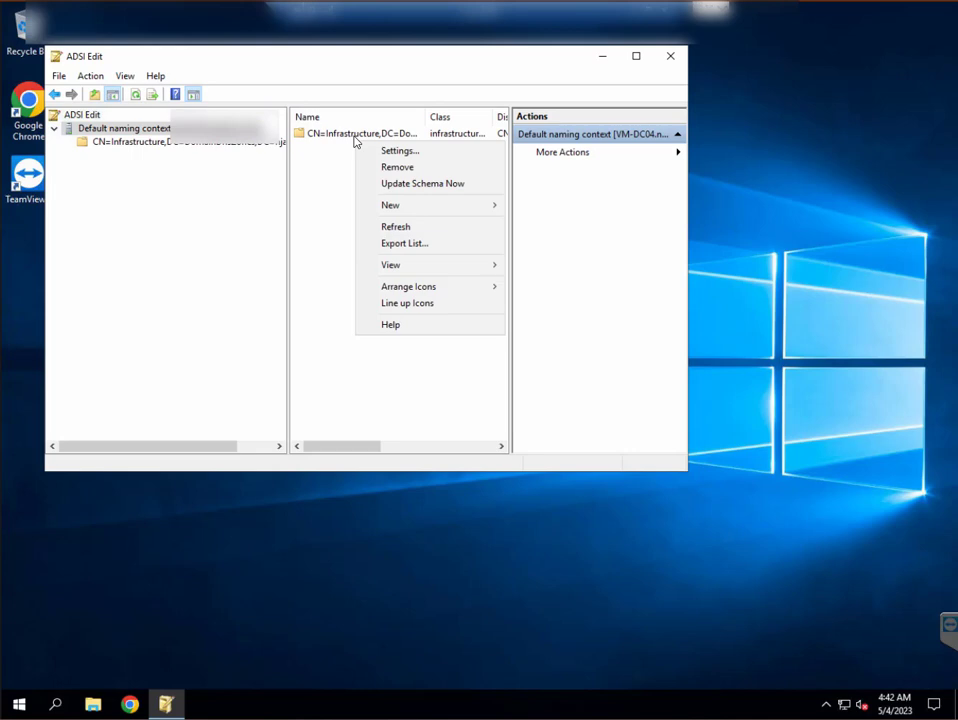
right_click(354, 136)
key("Return")
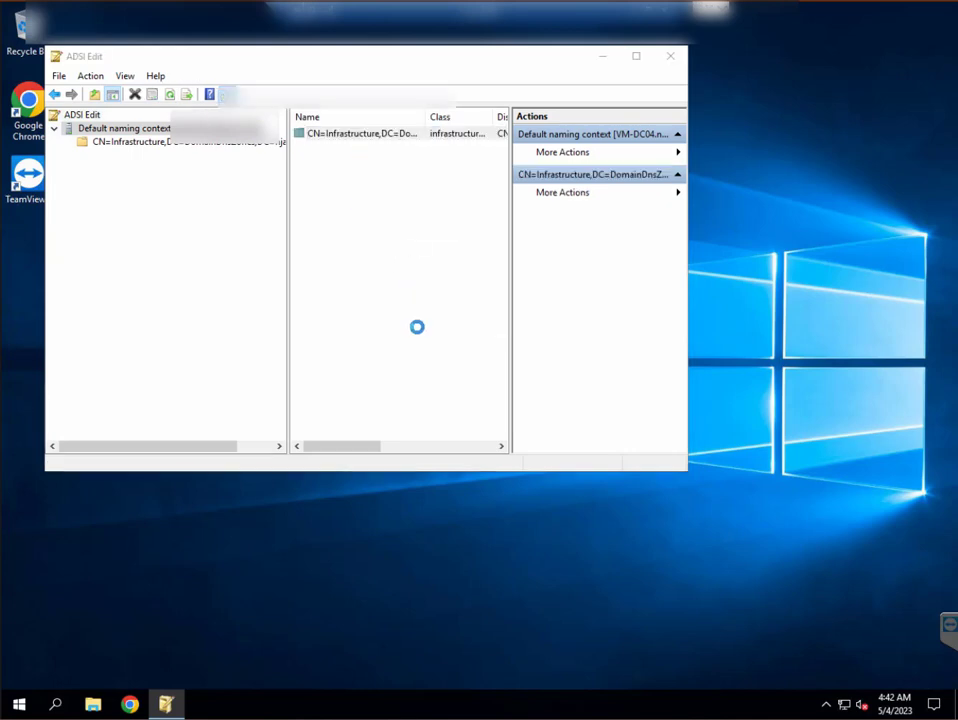
left_click(281, 335)
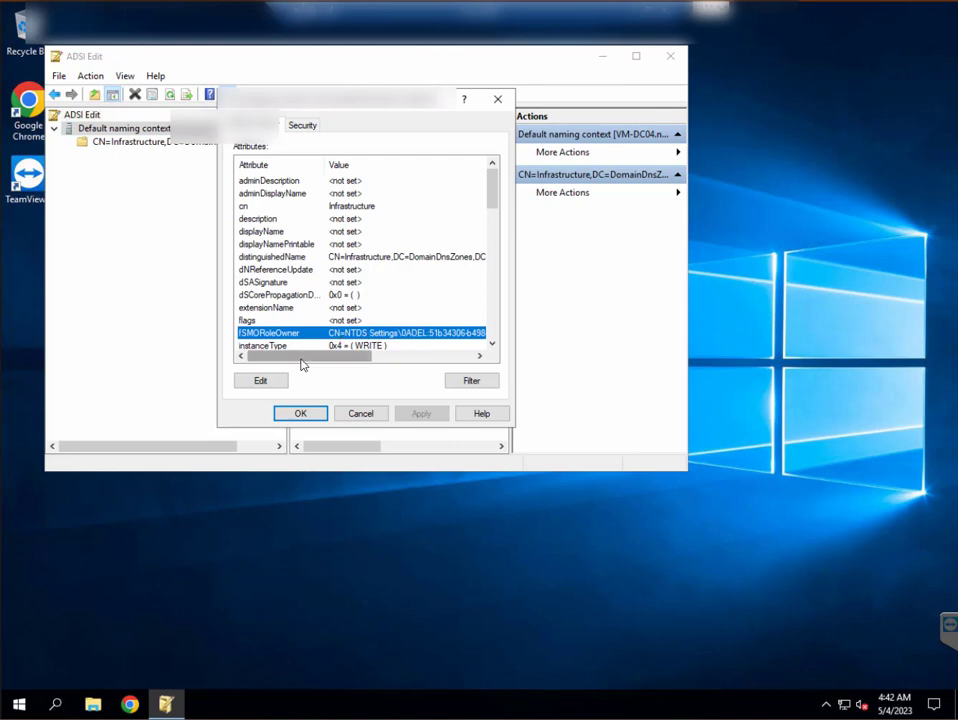
mouse_move(302, 365)
left_mouse_down()
mouse_move(402, 362)
mouse_move(290, 367)
left_mouse_up()
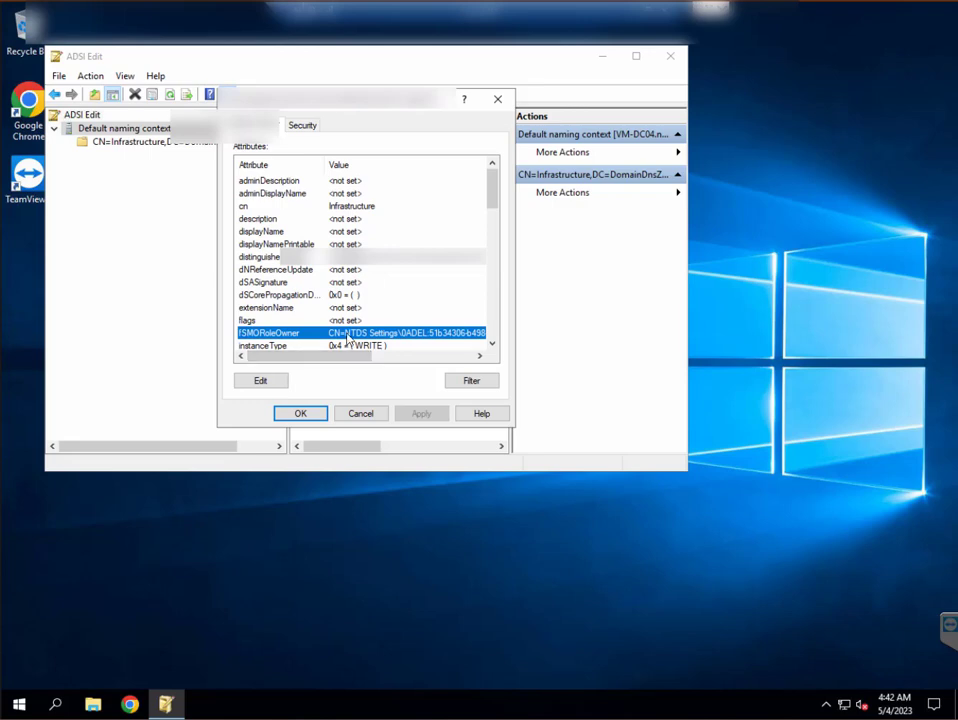
left_click(359, 413)
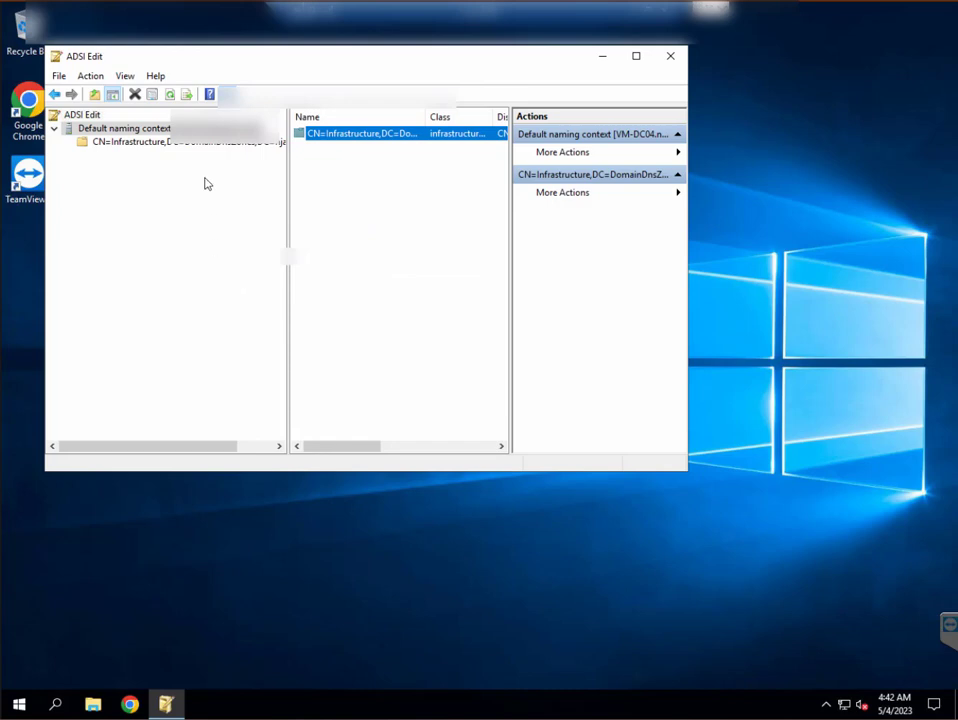
Create a second connection using the same Infrastructure distinguished name, with DomainDnsZones replaced by ForestDnsZones.
right_click(146, 129)
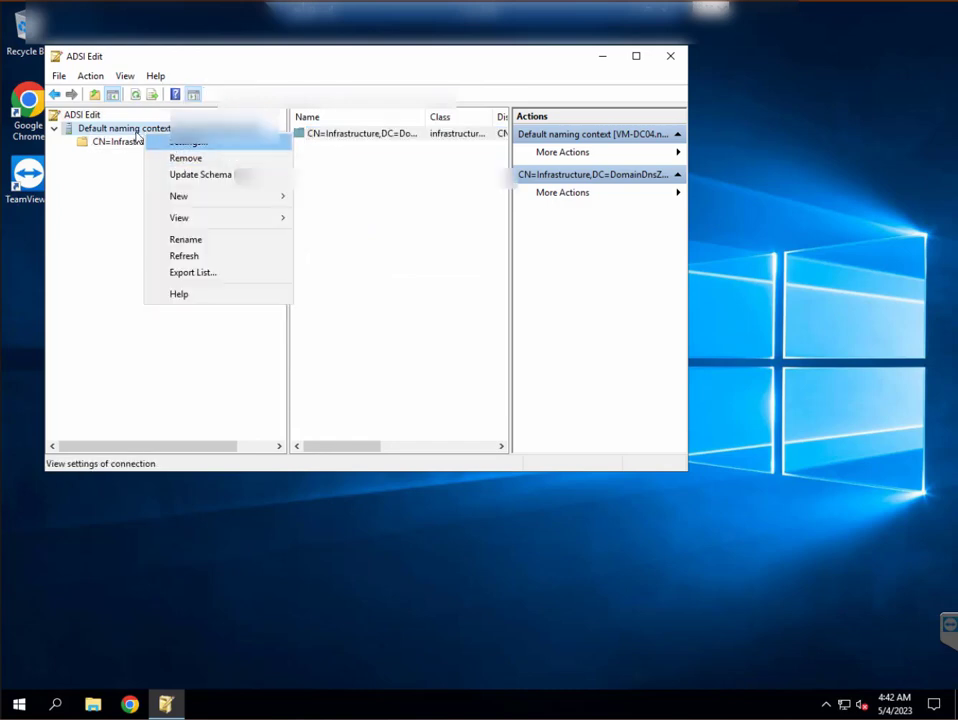
left_click(90, 120)
right_click(90, 120)
left_click(128, 124)
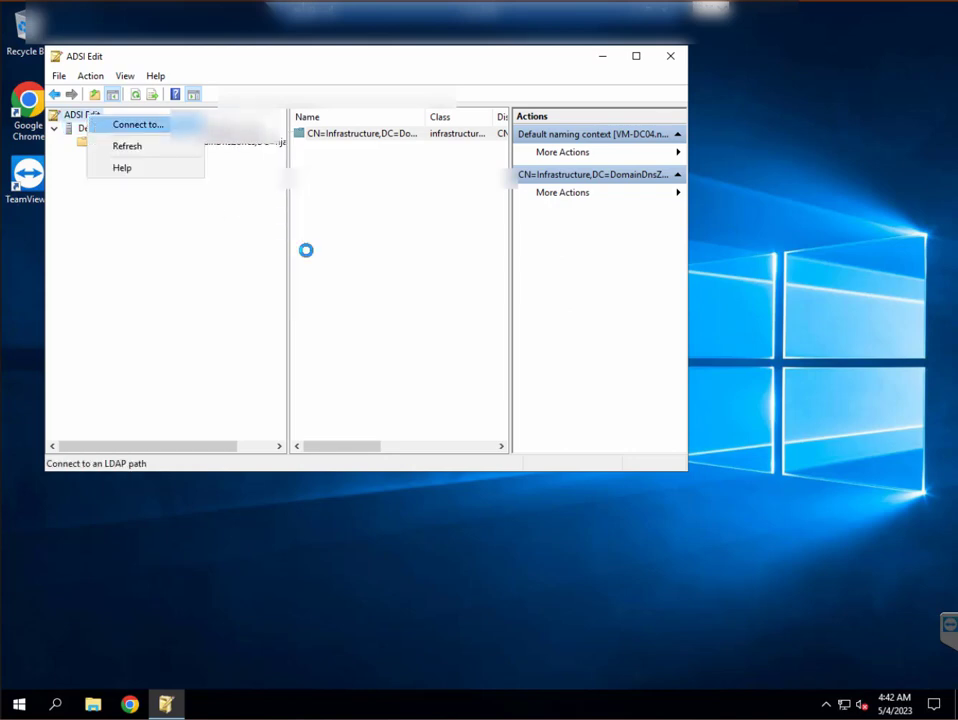
left_click(351, 224)
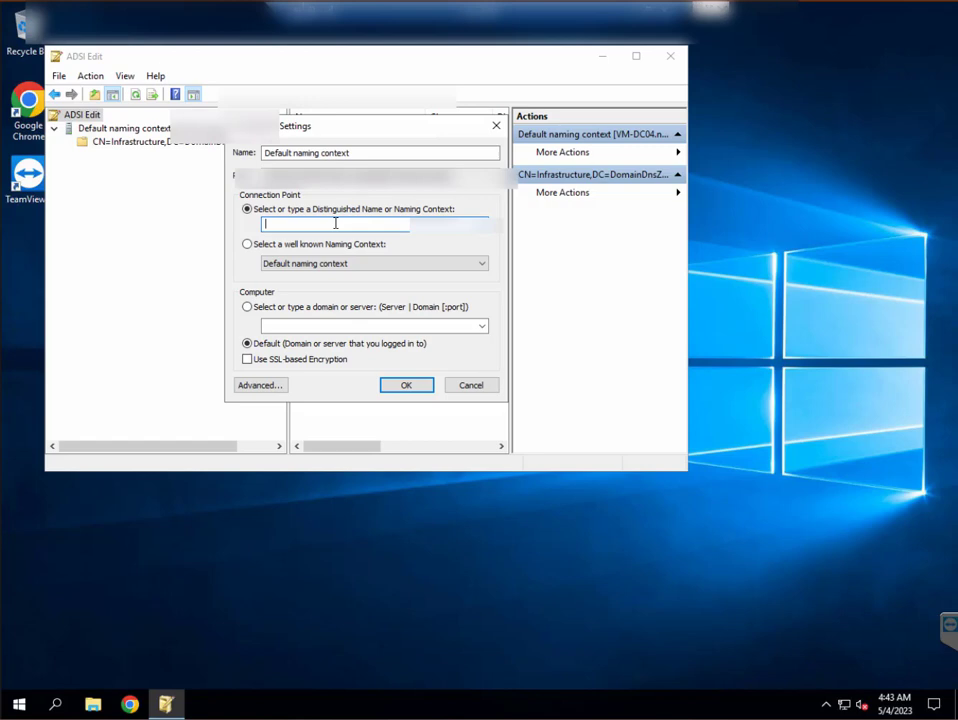
key("ctrl+v")
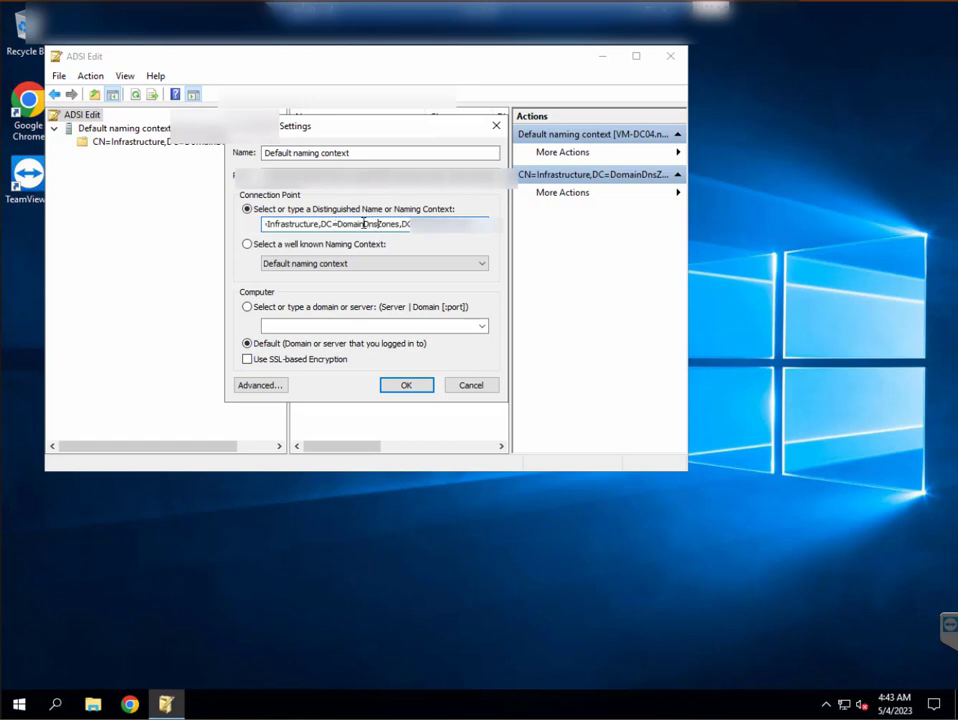
left_click_drag(365, 224, 341, 223)
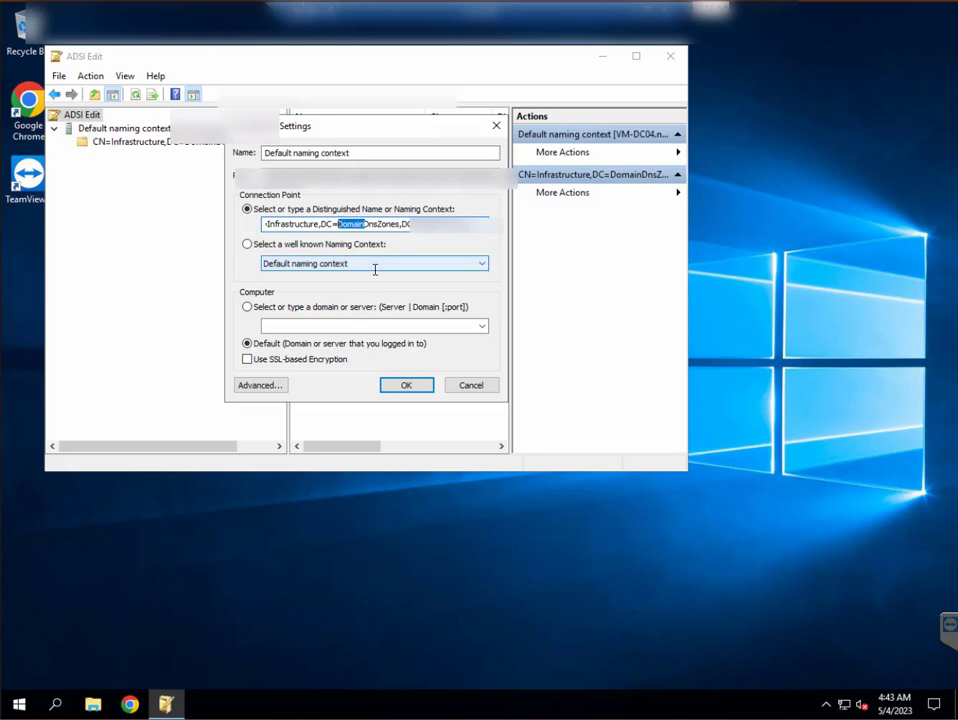
type("Forest")
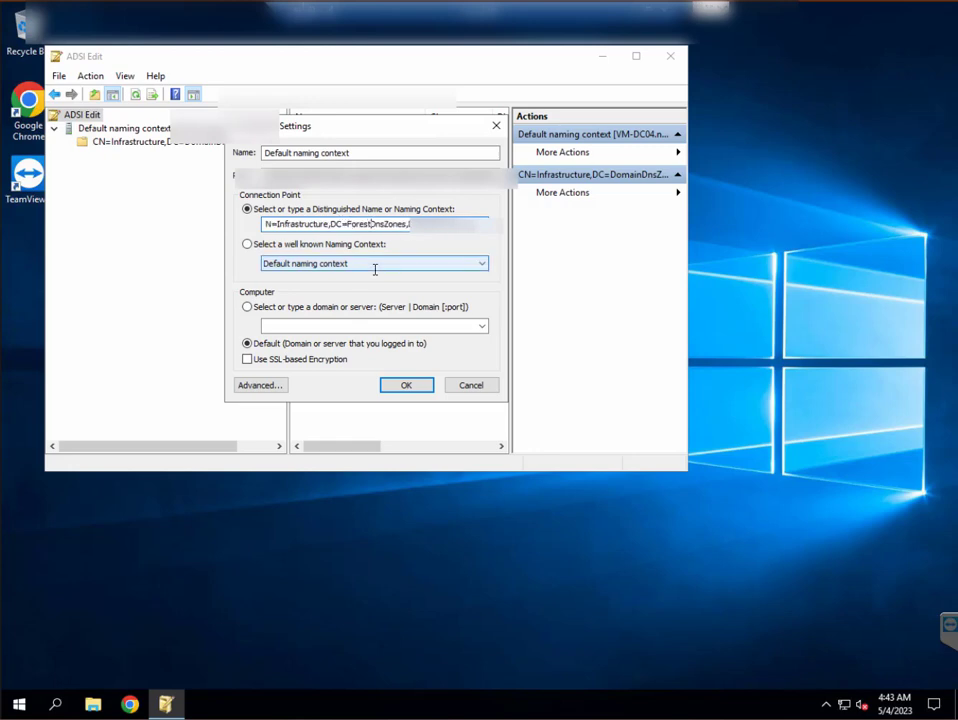
key("Return")
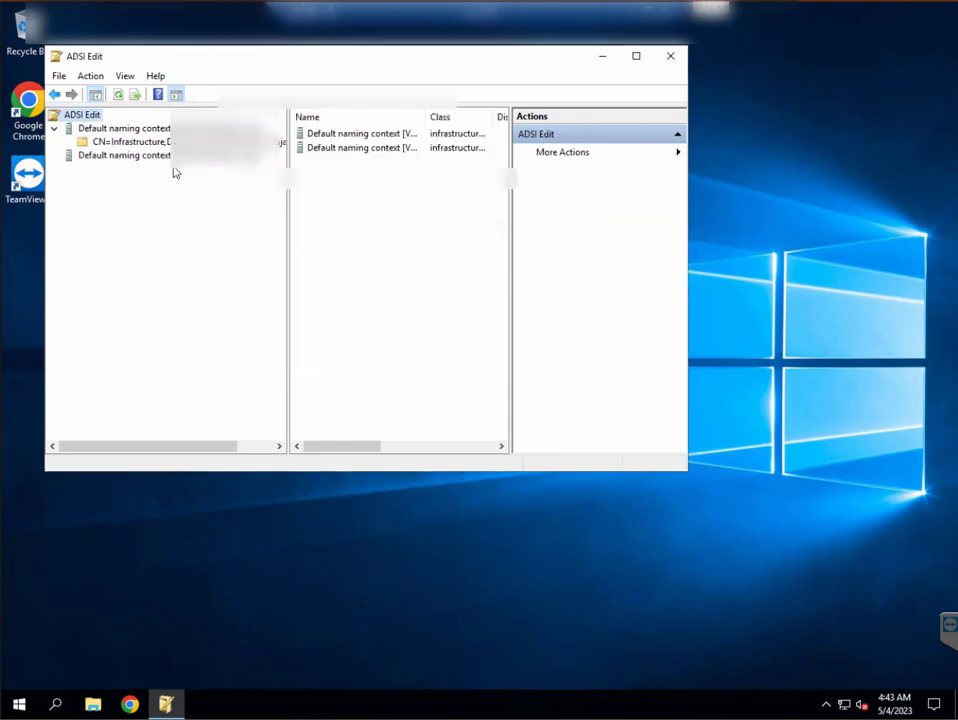
Examine the fSMORoleOwner attribute in the properties of the ForestDnsZones Infrastructure object, leaving it unedited.
double_click(140, 156)
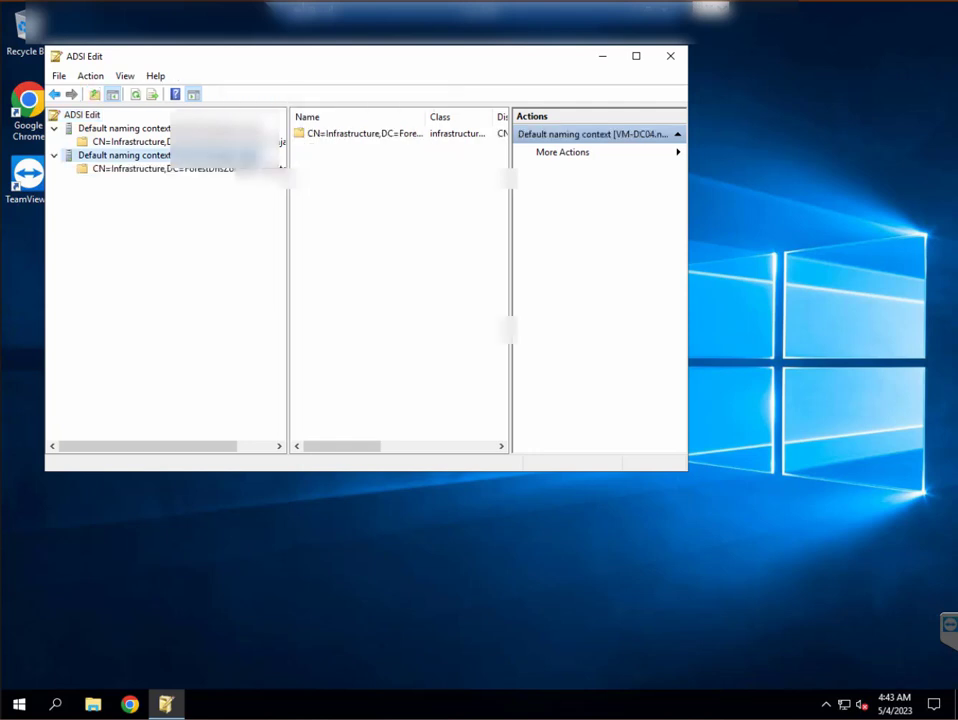
left_click(207, 171)
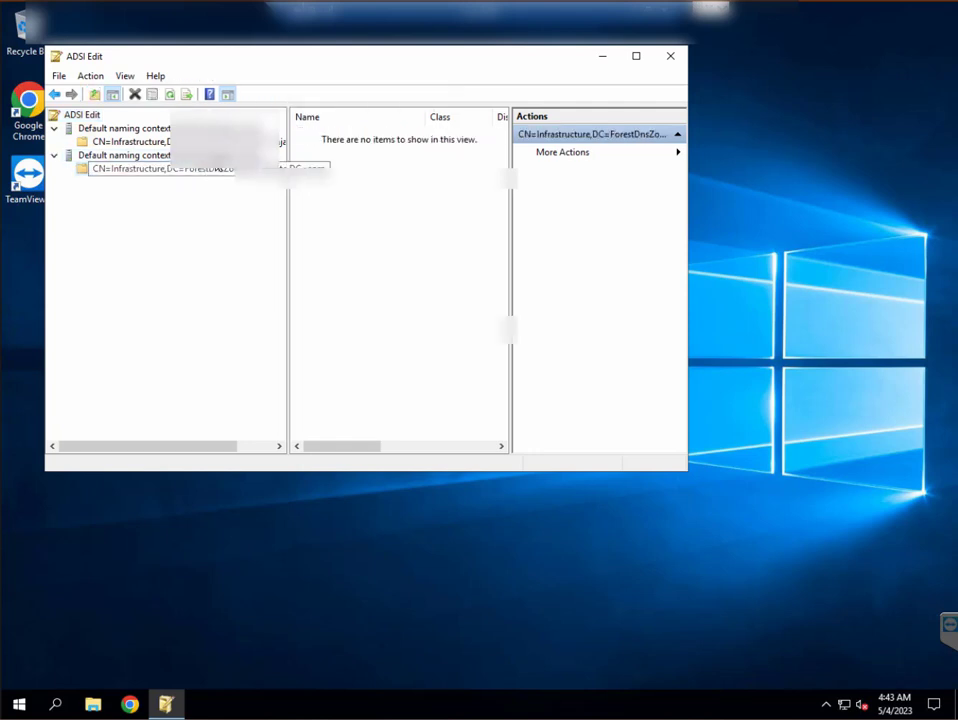
key("Up")
left_click(330, 139)
right_click(330, 139)
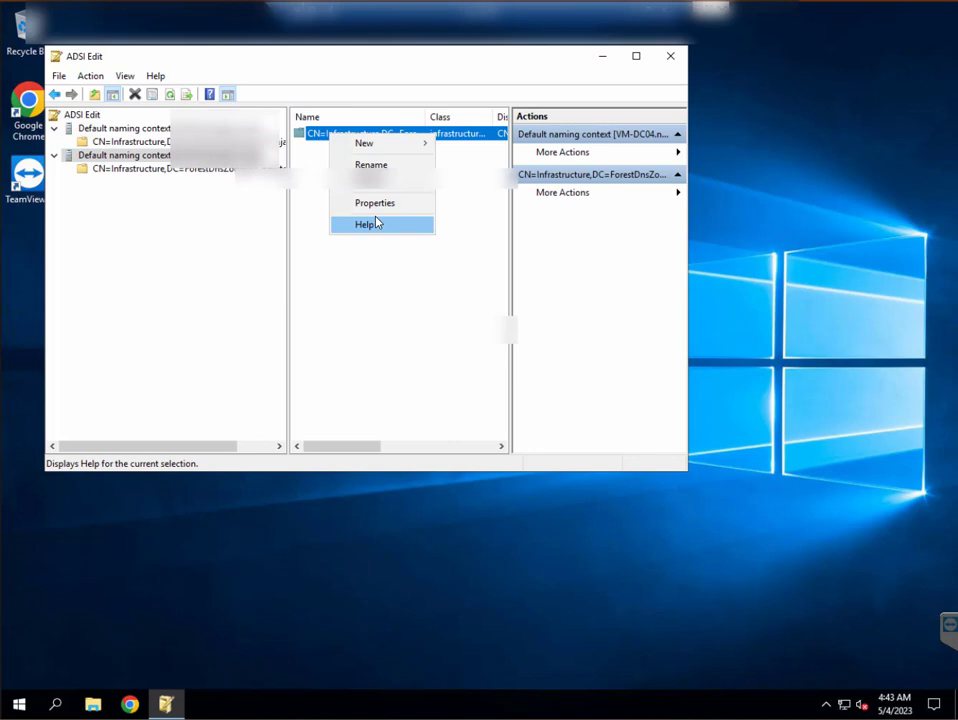
left_click(378, 202)
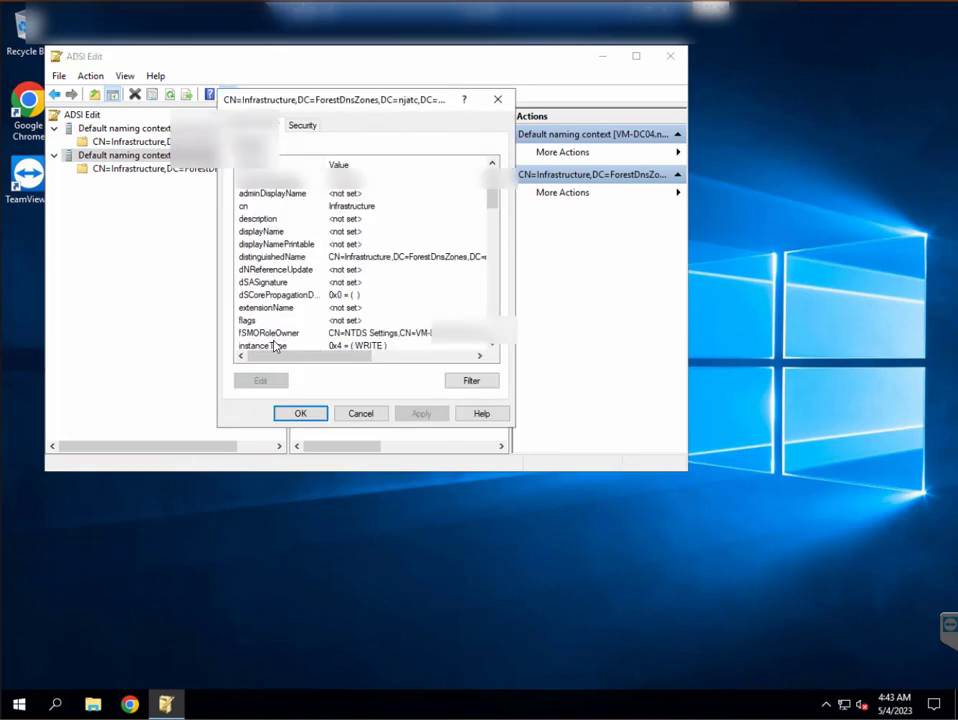
left_click(268, 334)
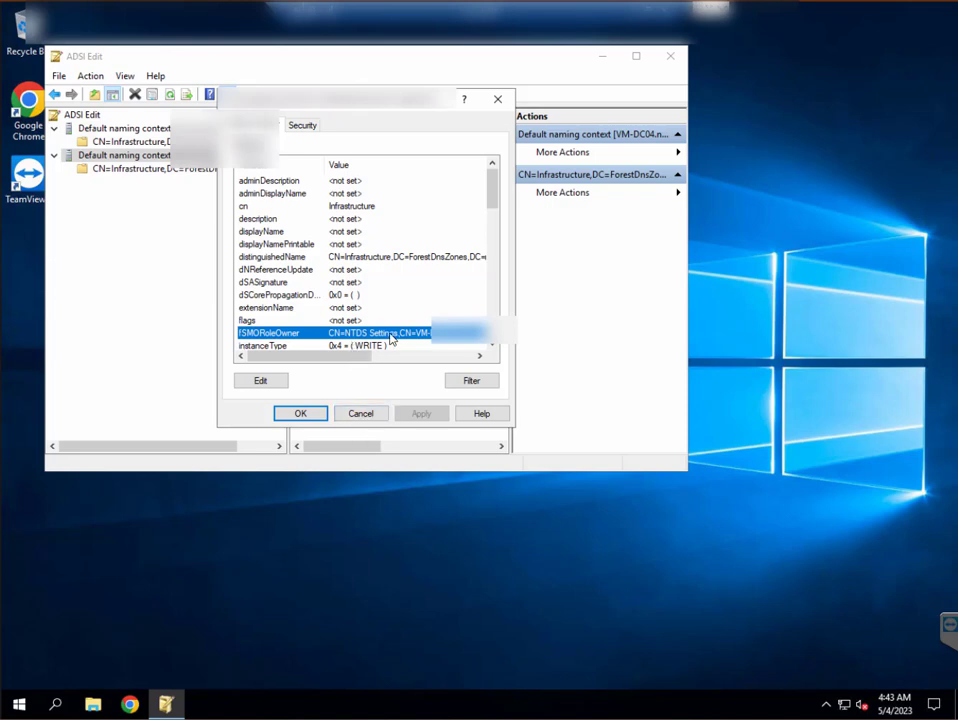
left_click(363, 420)
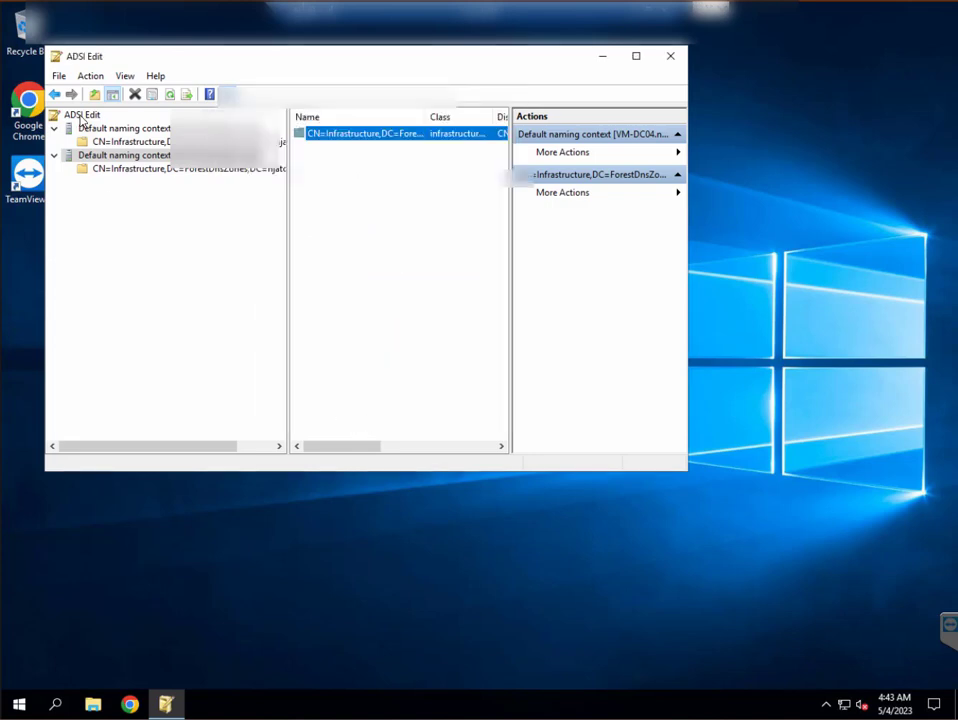
Add a connection to the well-known Configuration naming context on the default server.
right_click(82, 119)
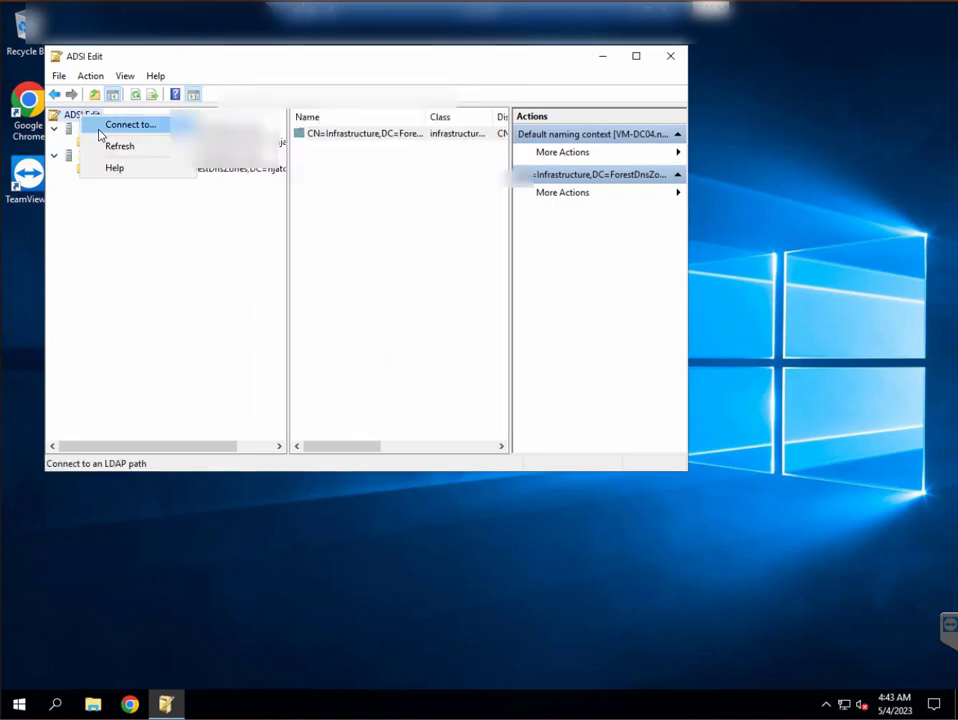
left_click(100, 125)
left_click(482, 264)
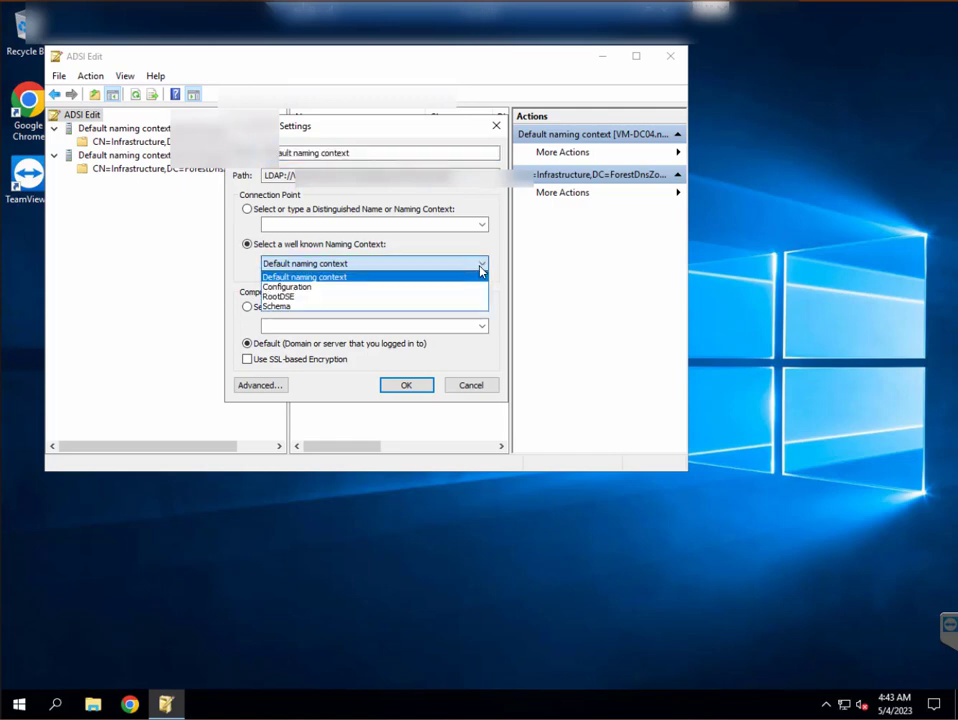
left_click(309, 288)
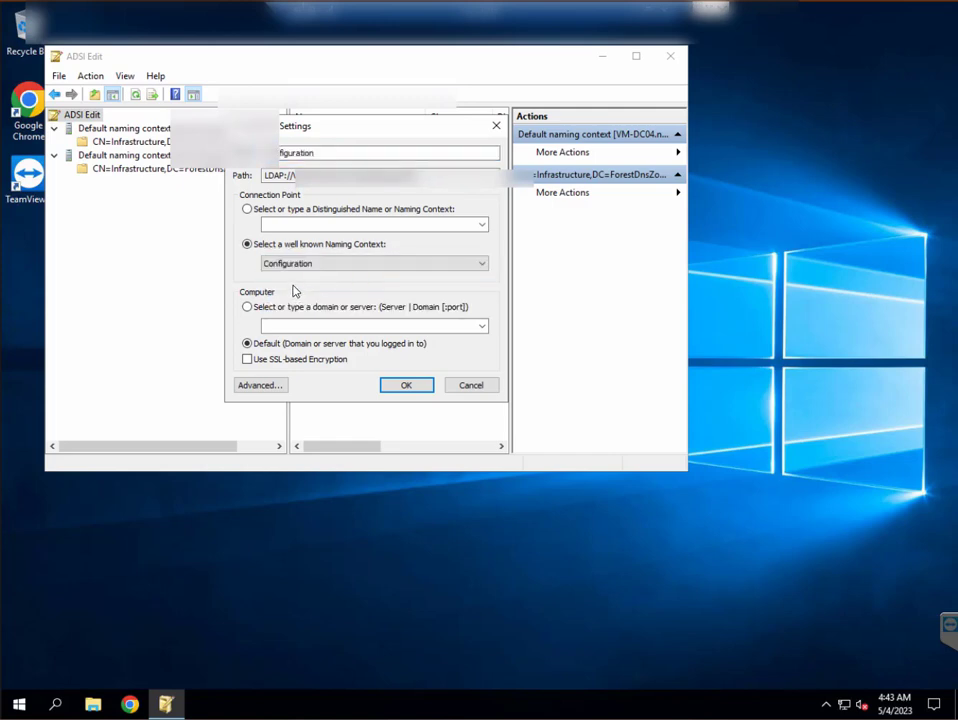
left_click(405, 388)
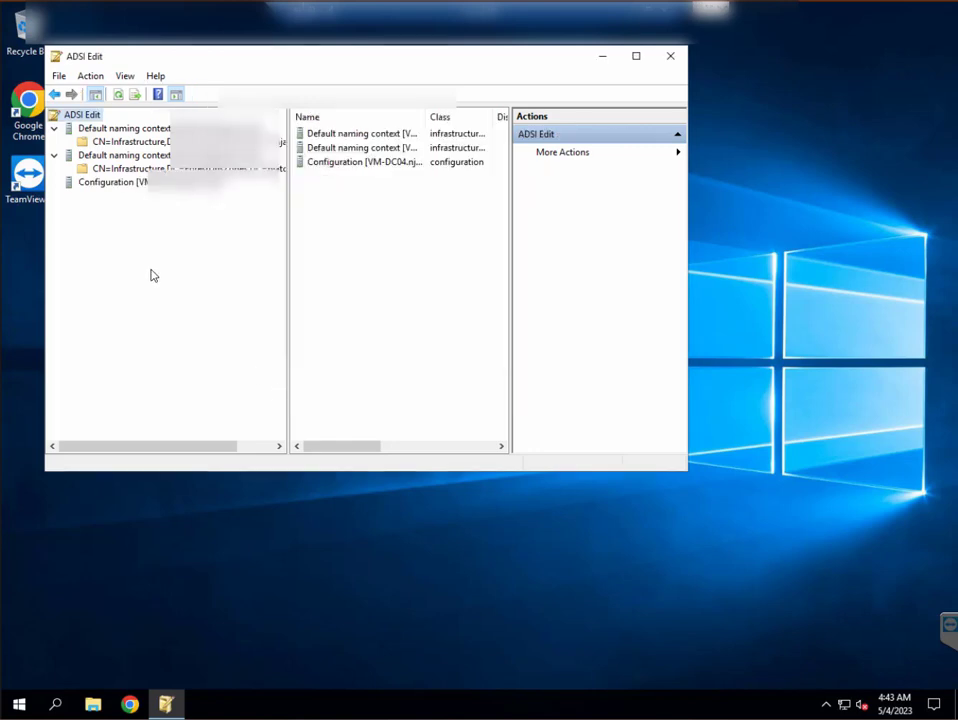
Expand the Configuration connection down to the Servers container of the MD site under CN=Sites.
double_click(120, 187)
double_click(138, 196)
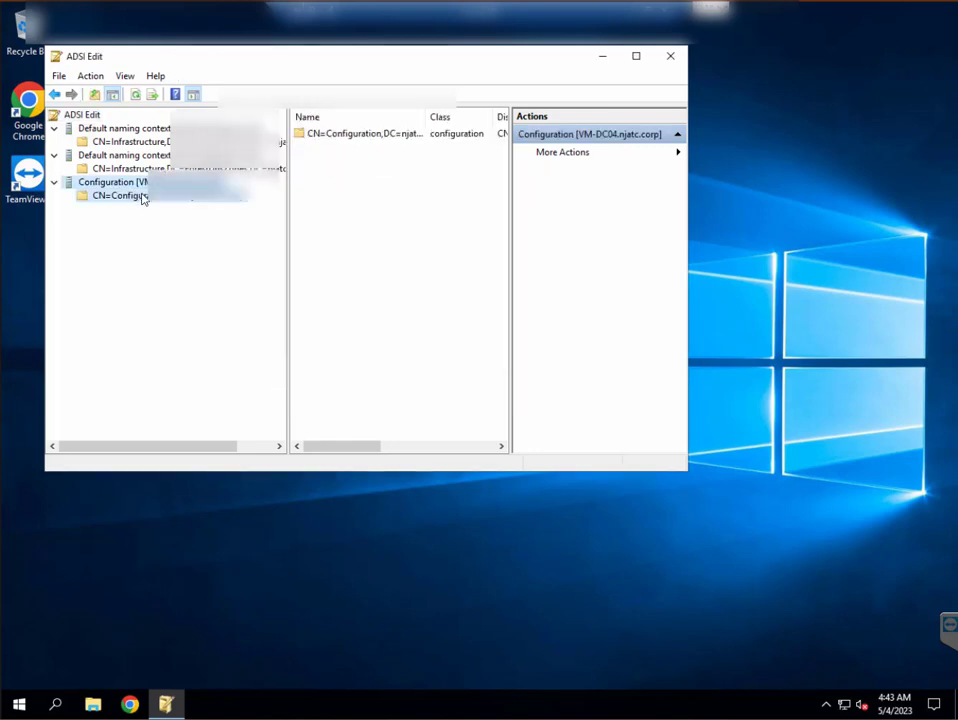
double_click(135, 316)
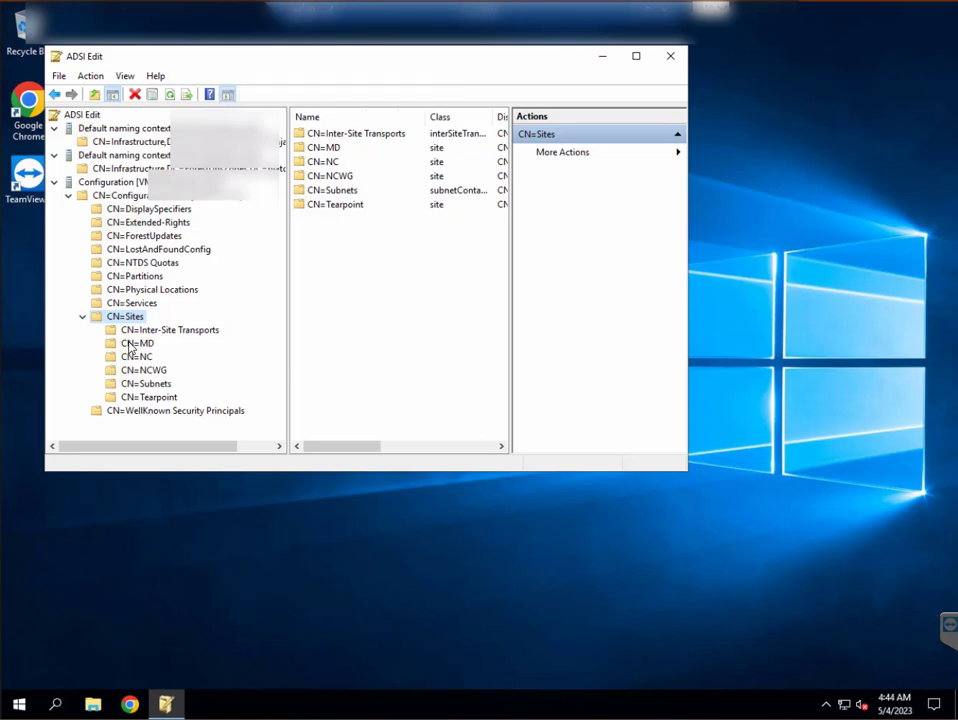
left_click(130, 345)
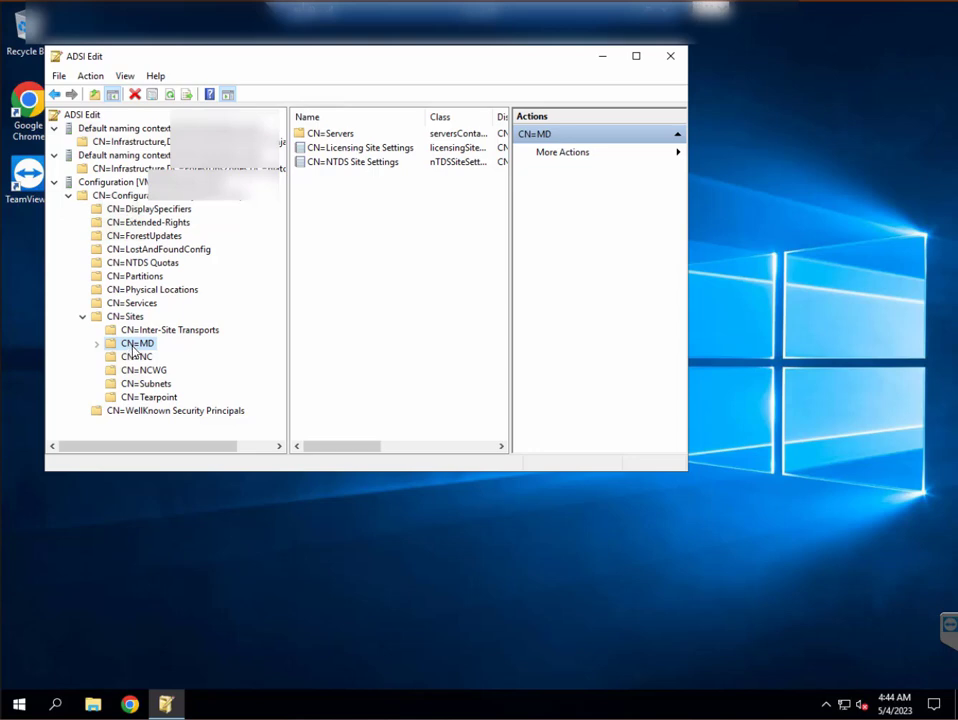
double_click(330, 134)
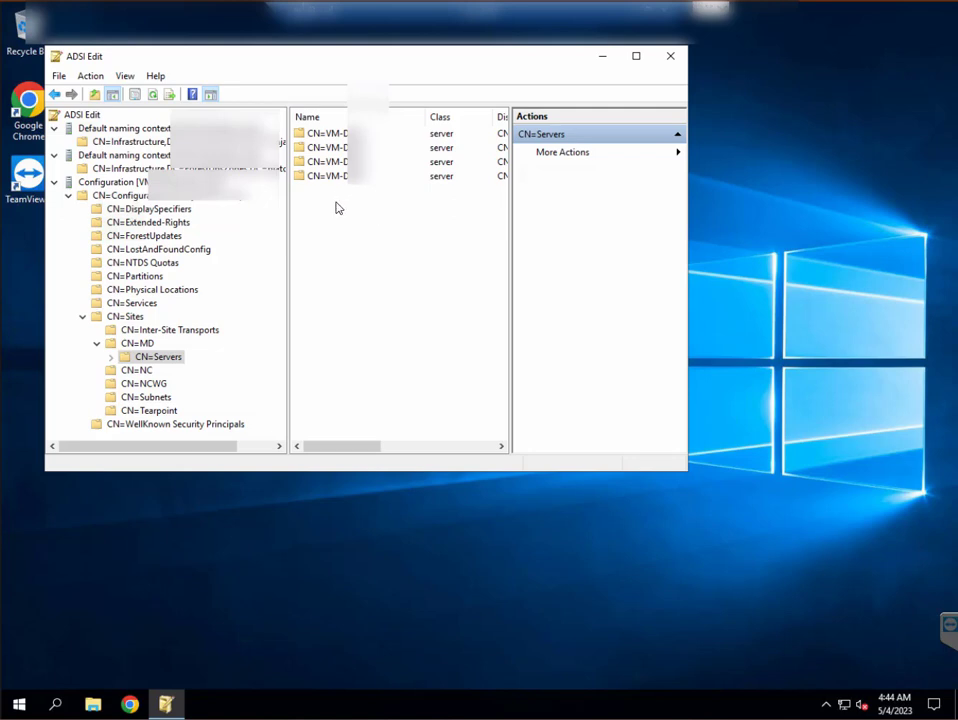
Examine the distinguishedName attribute in the properties of the VM-DC04 server object, leaving it unedited.
left_click(344, 163)
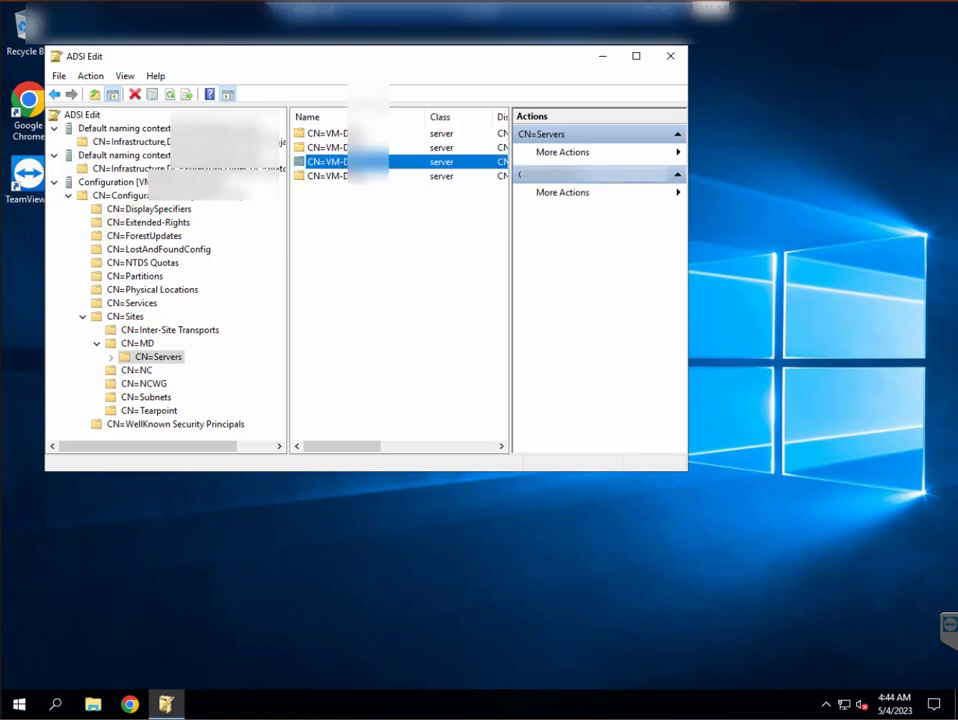
right_click(360, 163)
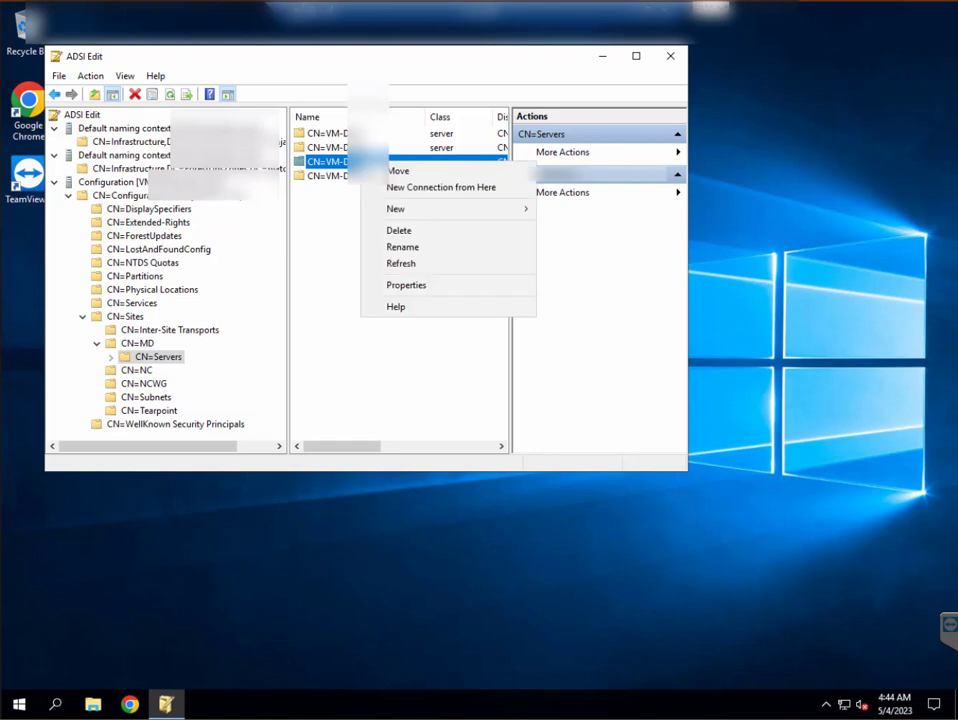
left_click(405, 285)
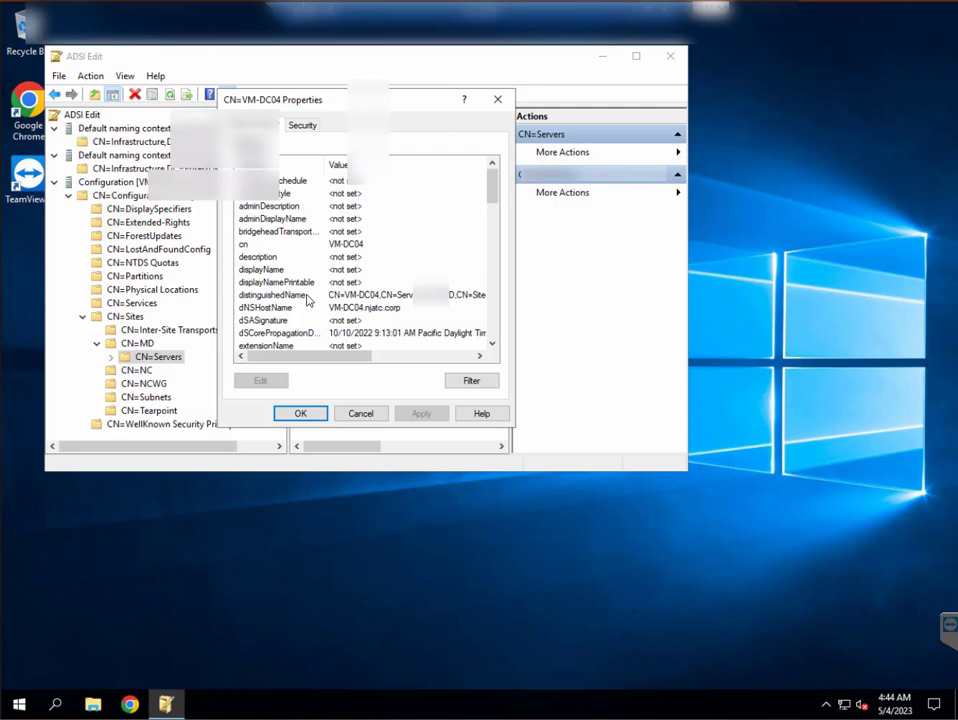
left_click(306, 299)
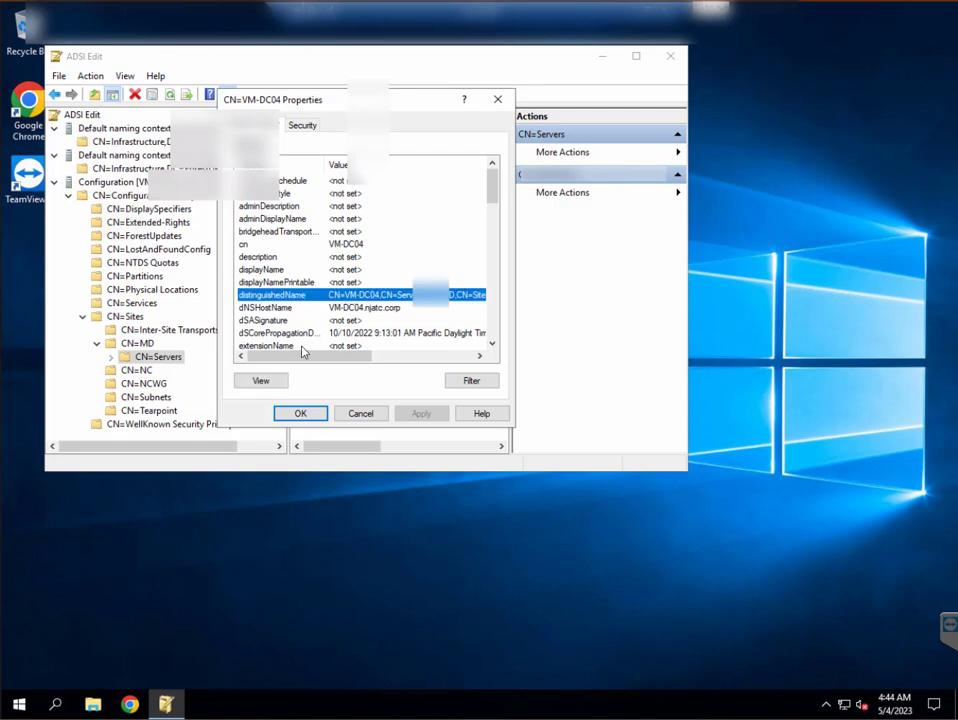
left_click(348, 413)
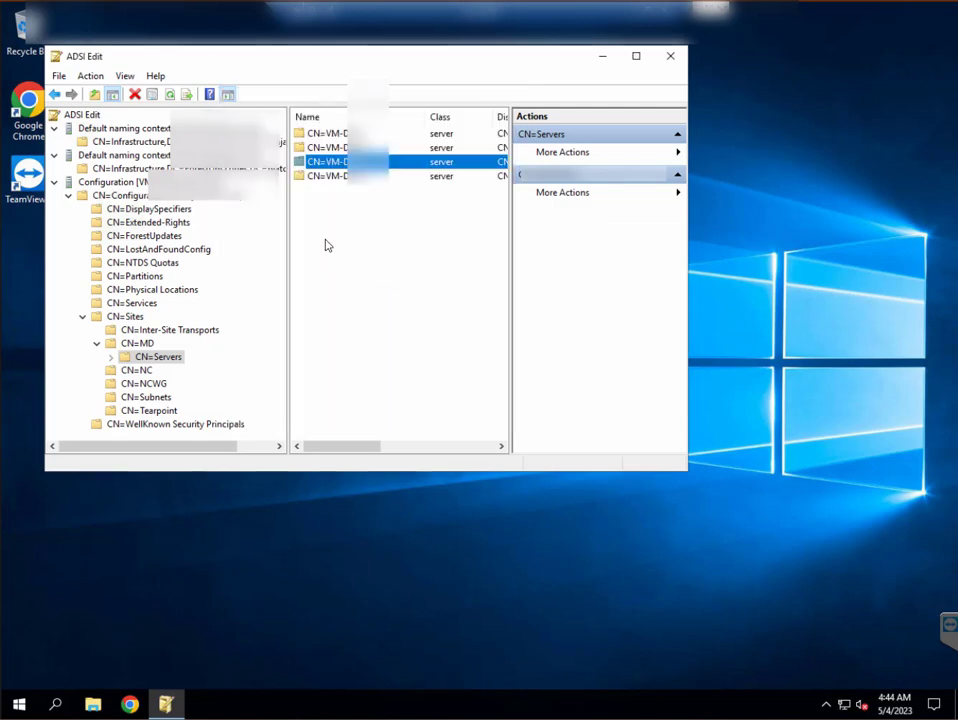
Copy the distinguishedName value from the properties of the CN=NTDS Settings object under VM-DC04.
double_click(336, 165)
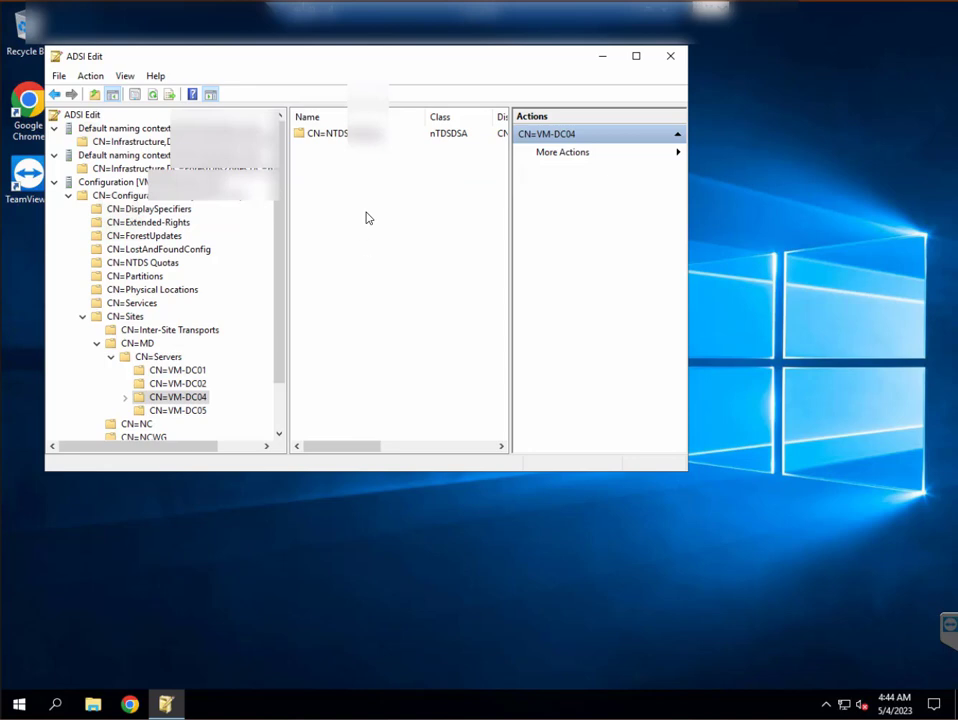
left_click(344, 138)
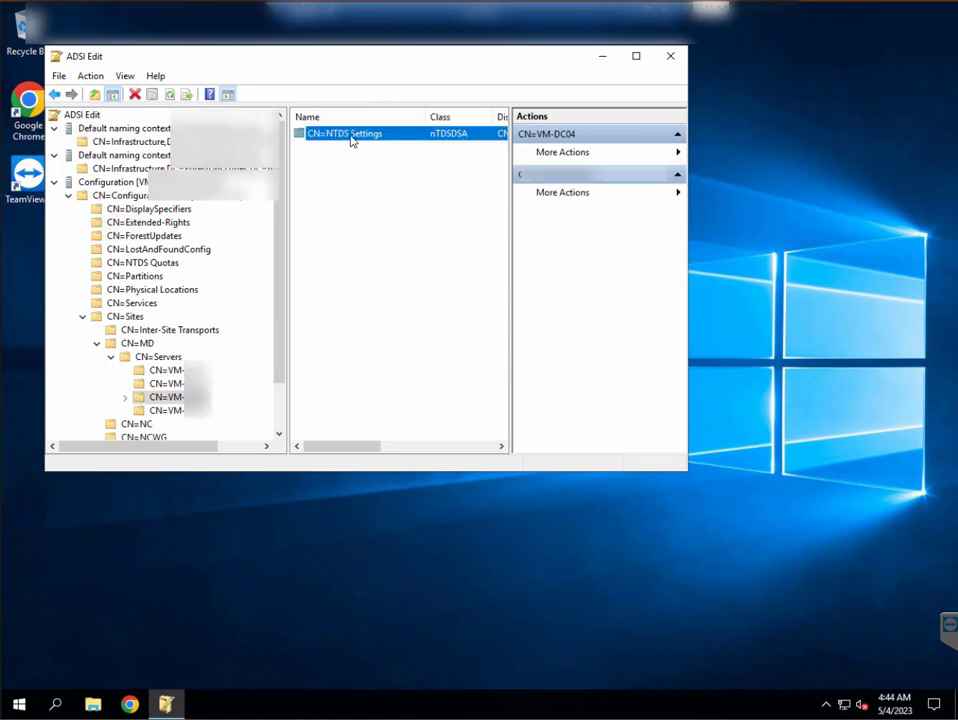
right_click(348, 139)
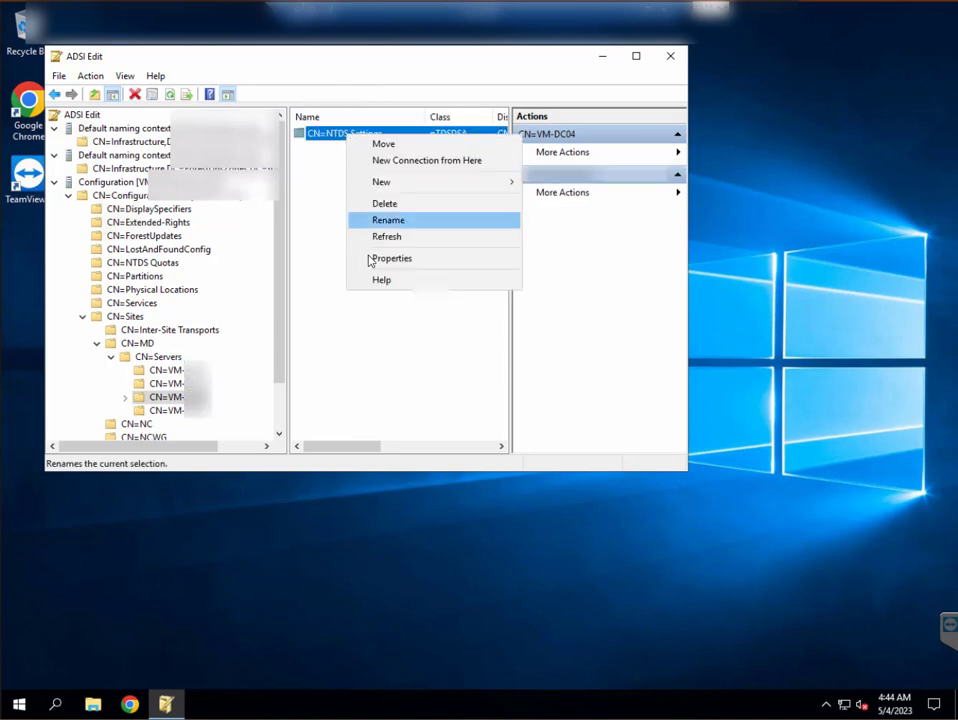
left_click(403, 258)
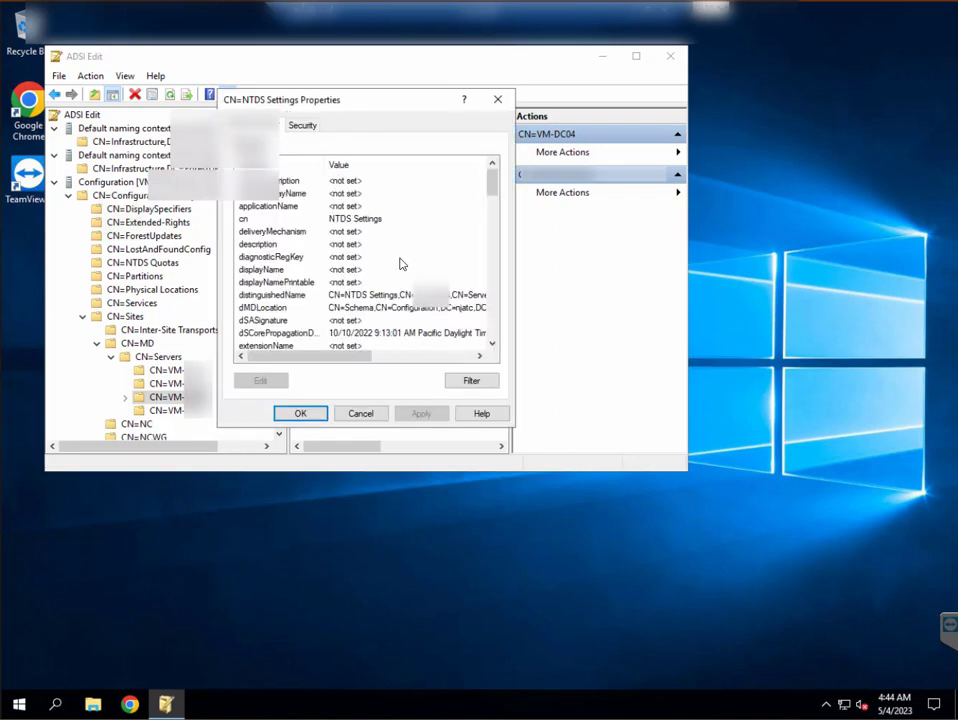
left_click(323, 296)
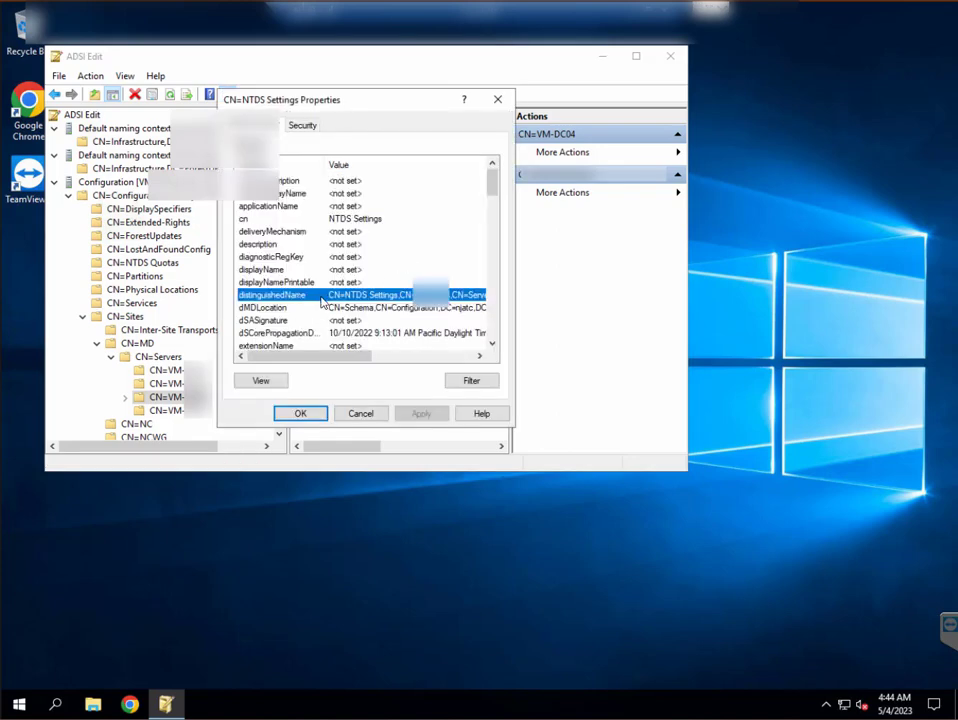
left_click(260, 383)
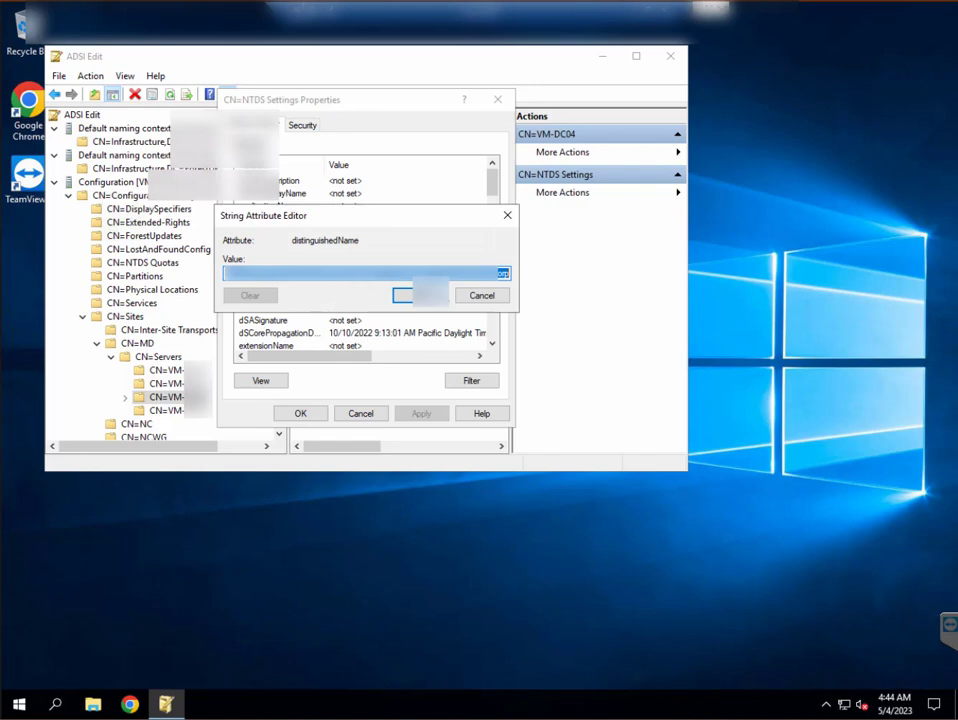
left_click(486, 297)
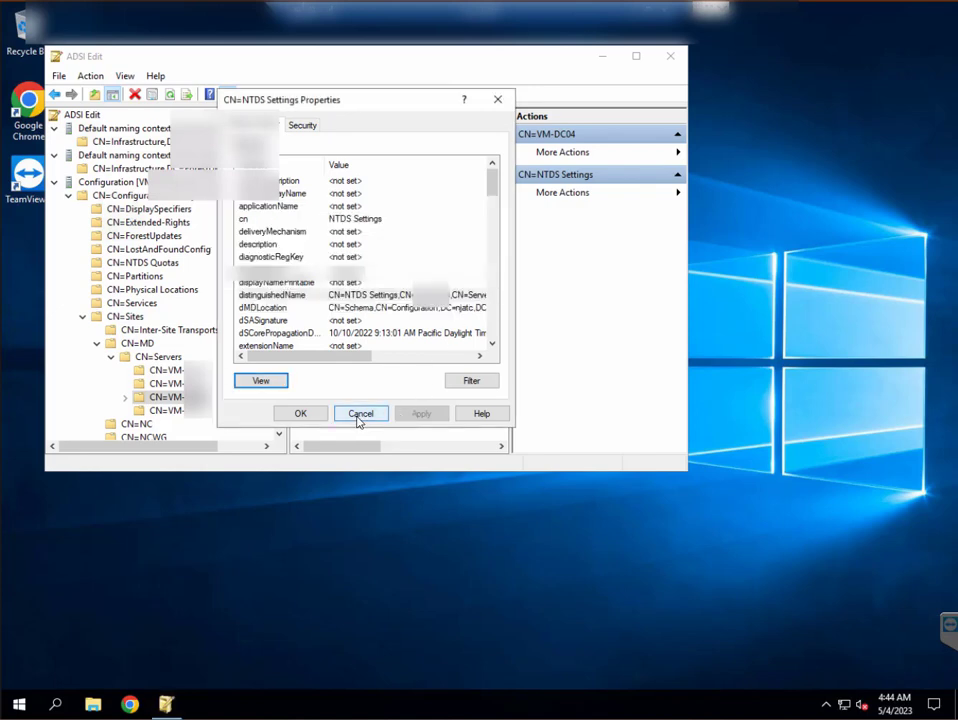
key("Return")
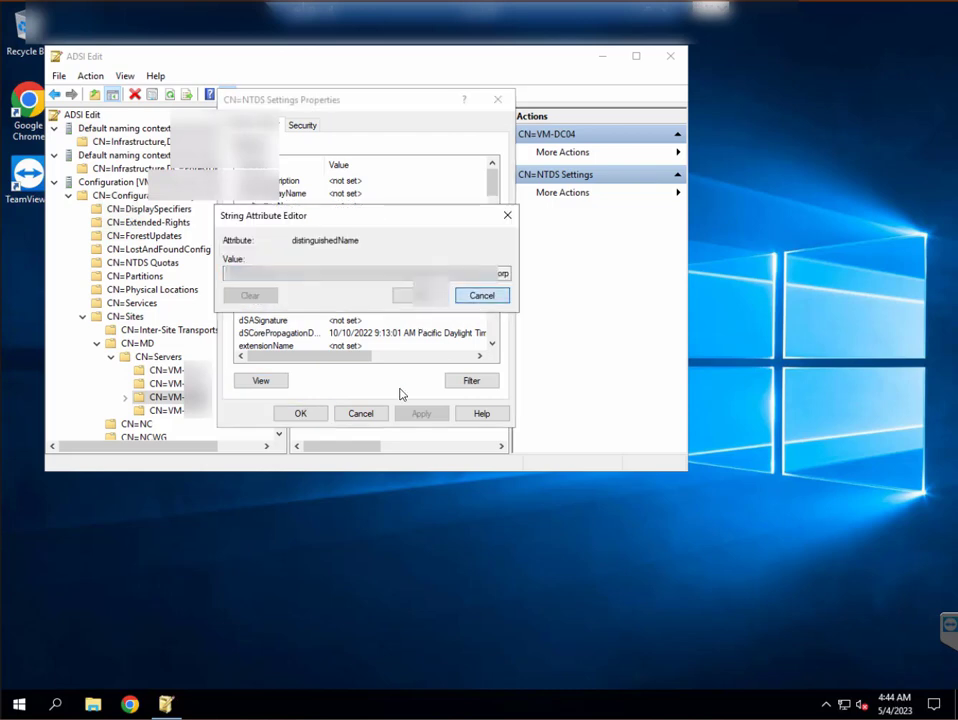
key("Escape")
left_click(360, 413)
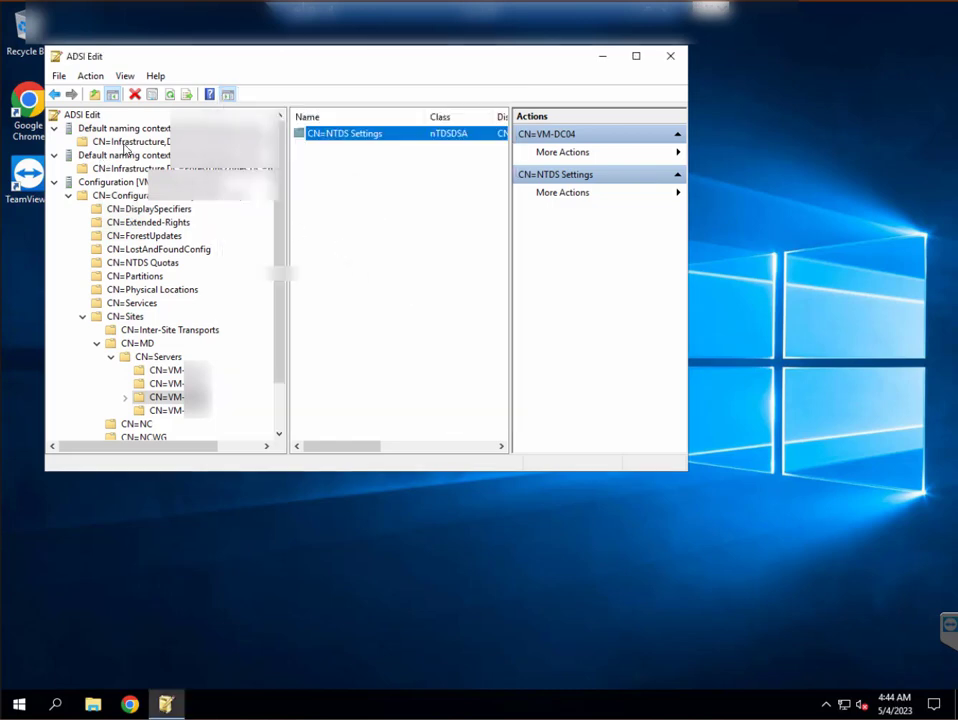
Set the fSMORoleOwner attribute of the DomainDnsZones Infrastructure object to the copied NTDS Settings distinguished name of VM-DC04.
left_click(128, 146)
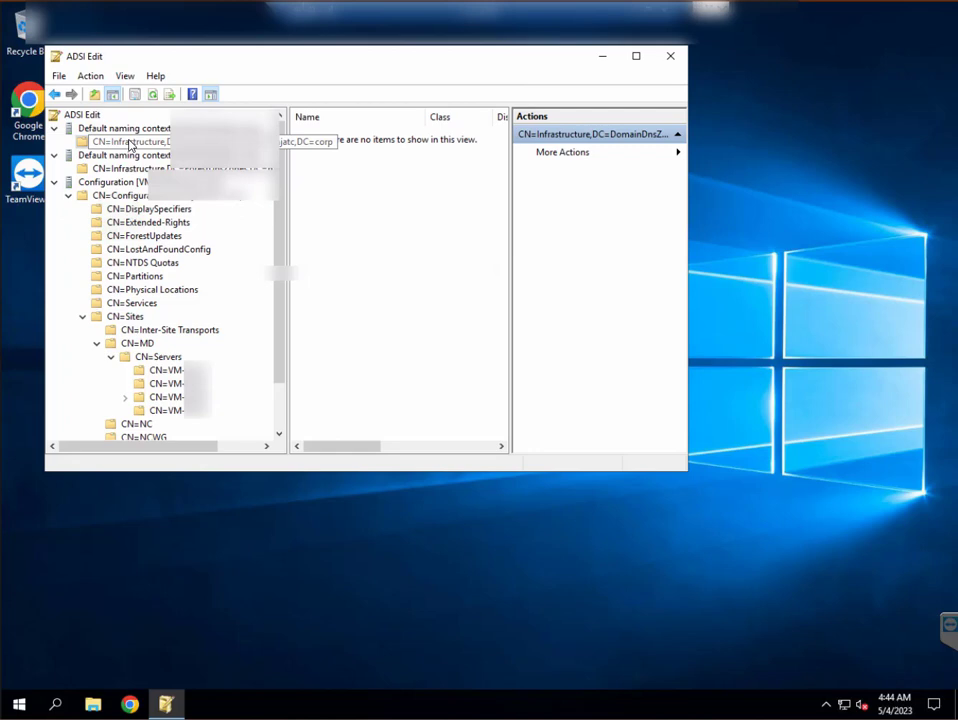
right_click(128, 146)
left_click(182, 249)
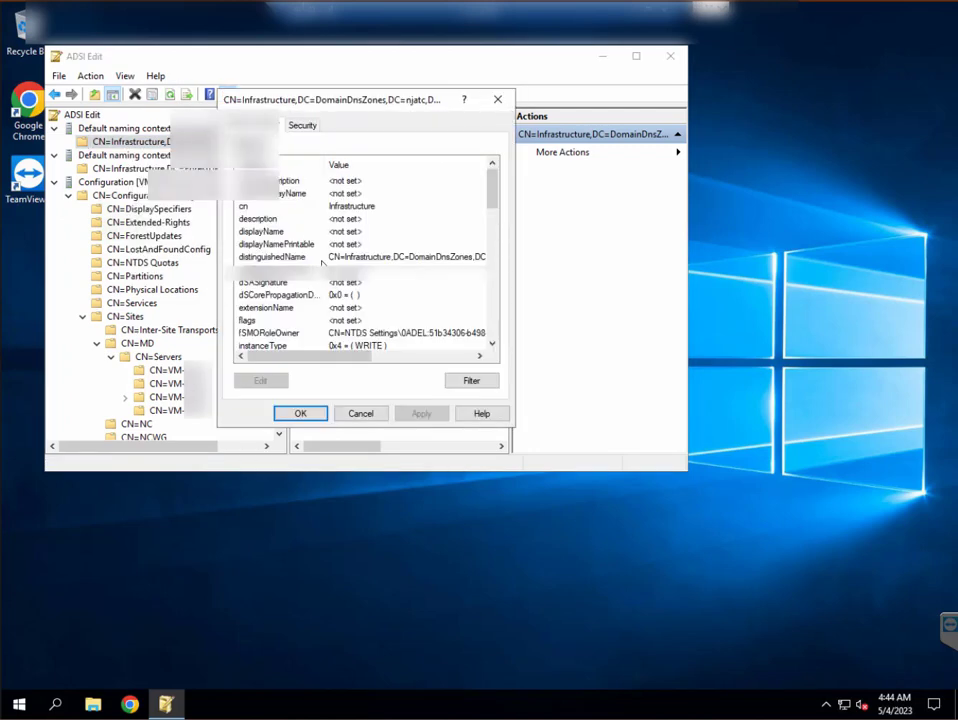
left_click(277, 335)
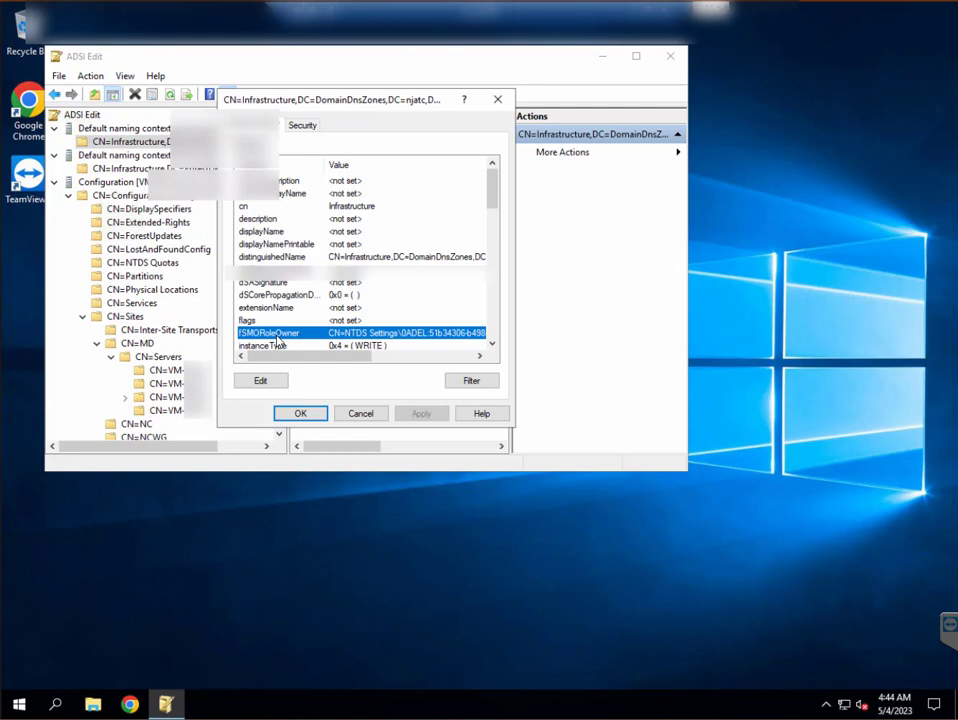
double_click(277, 336)
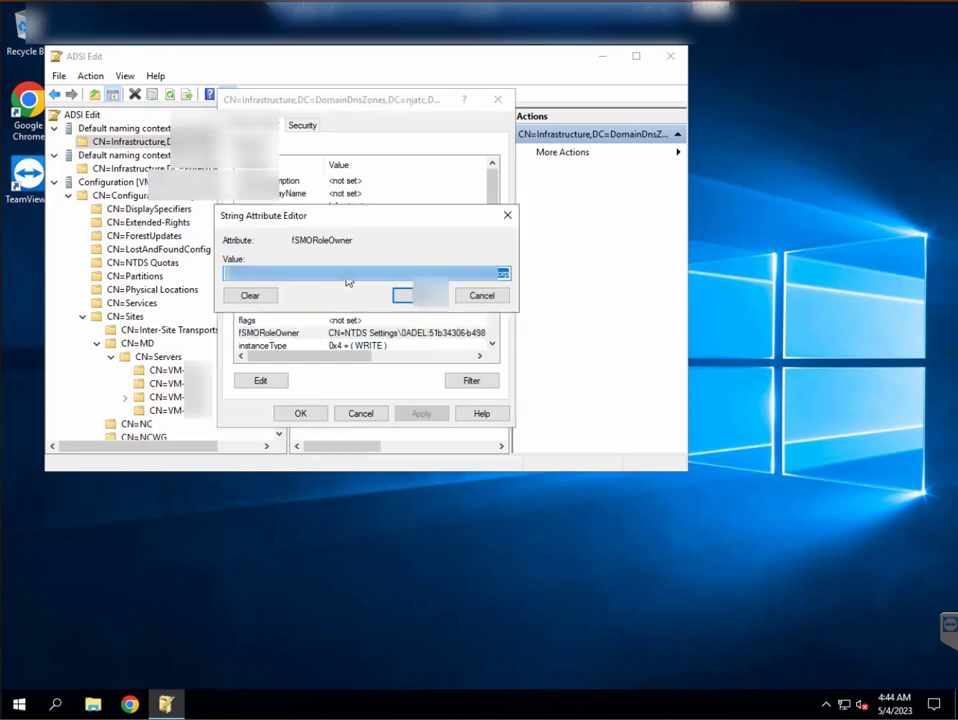
key("End")
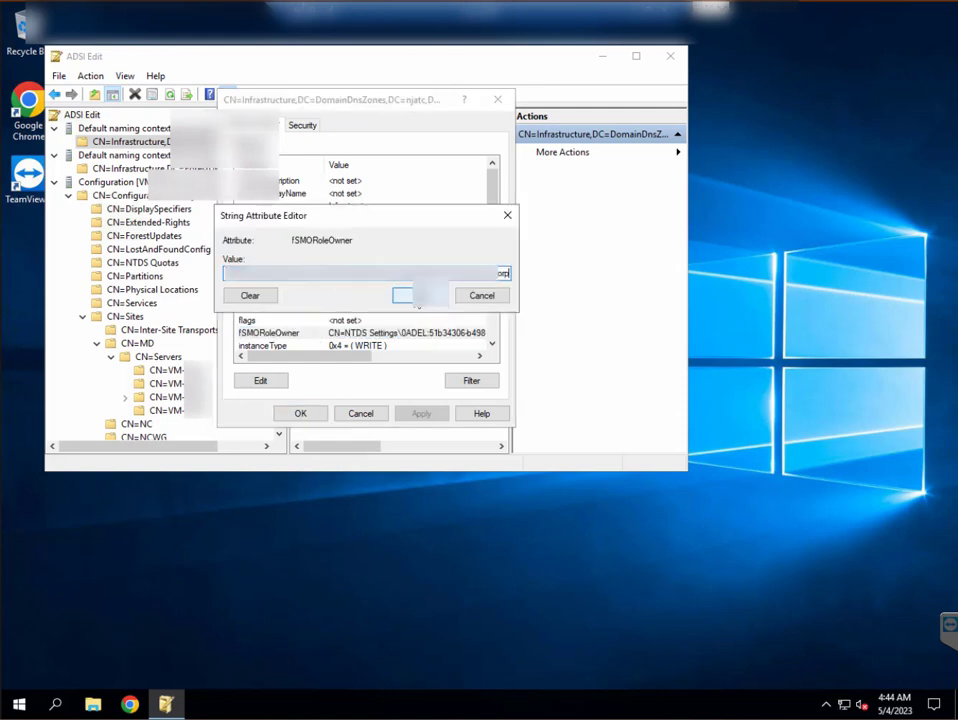
left_click(416, 300)
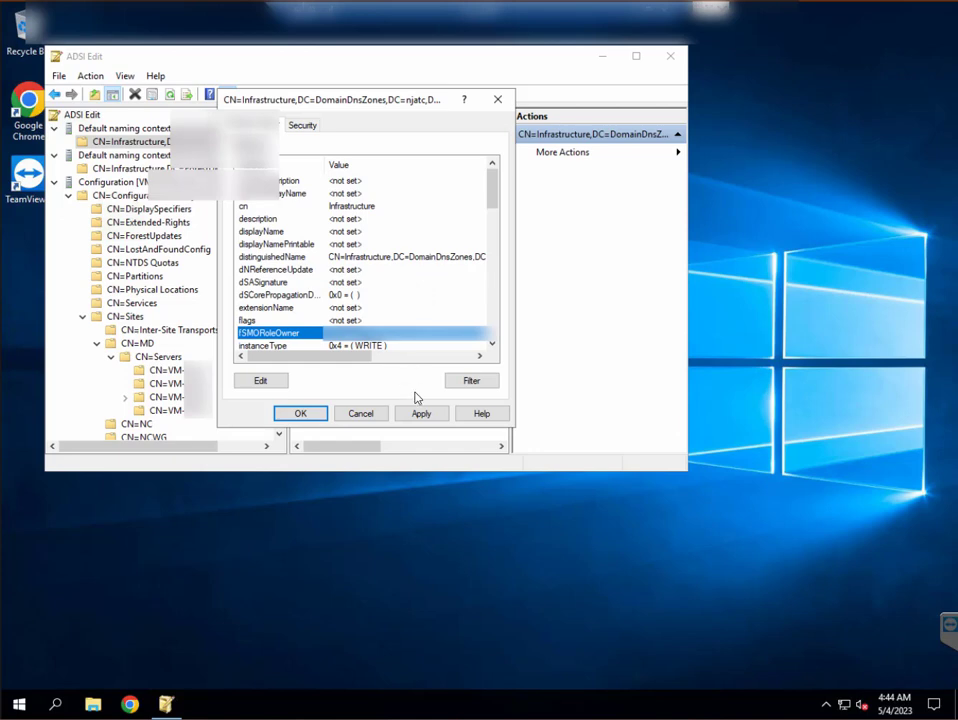
left_click(309, 415)
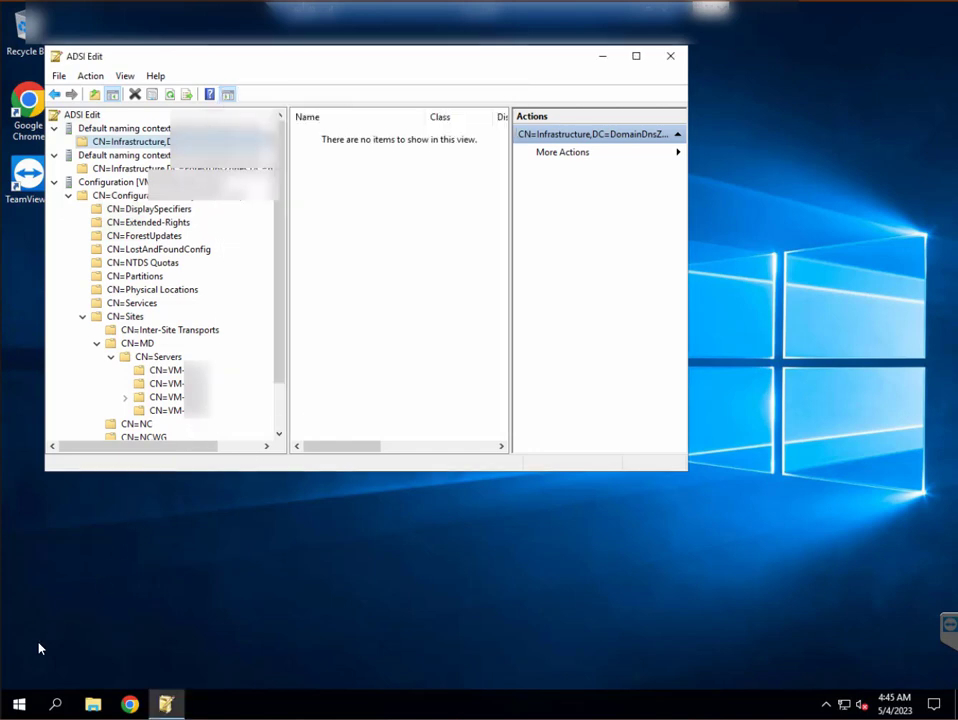
Switch to an elevated Windows PowerShell session and run repadmin /syncall.
right_click(16, 708)
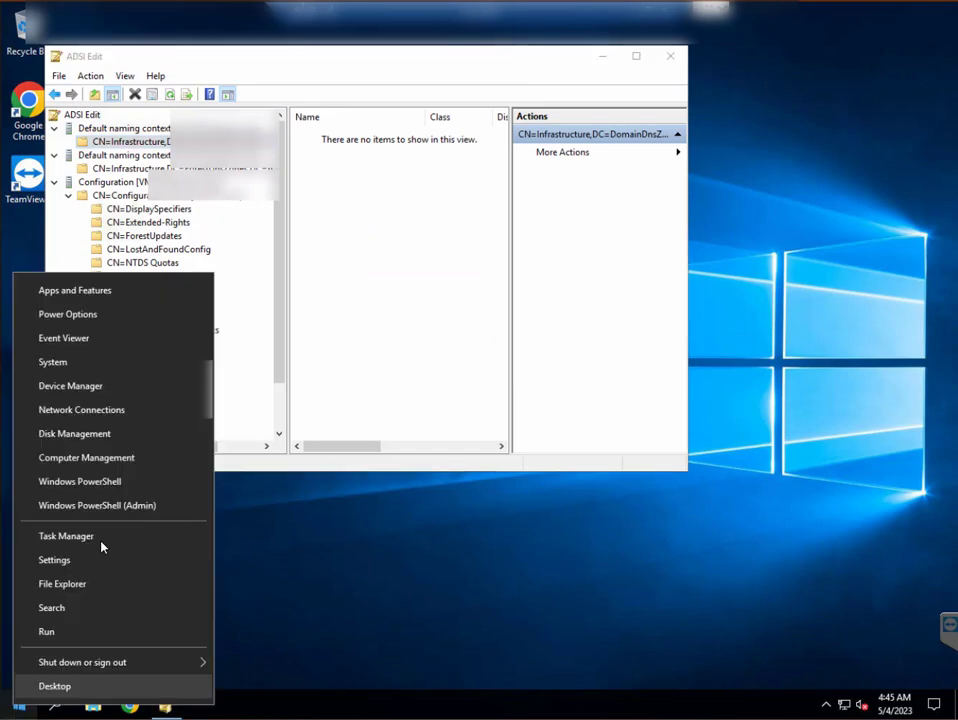
left_click(111, 513)
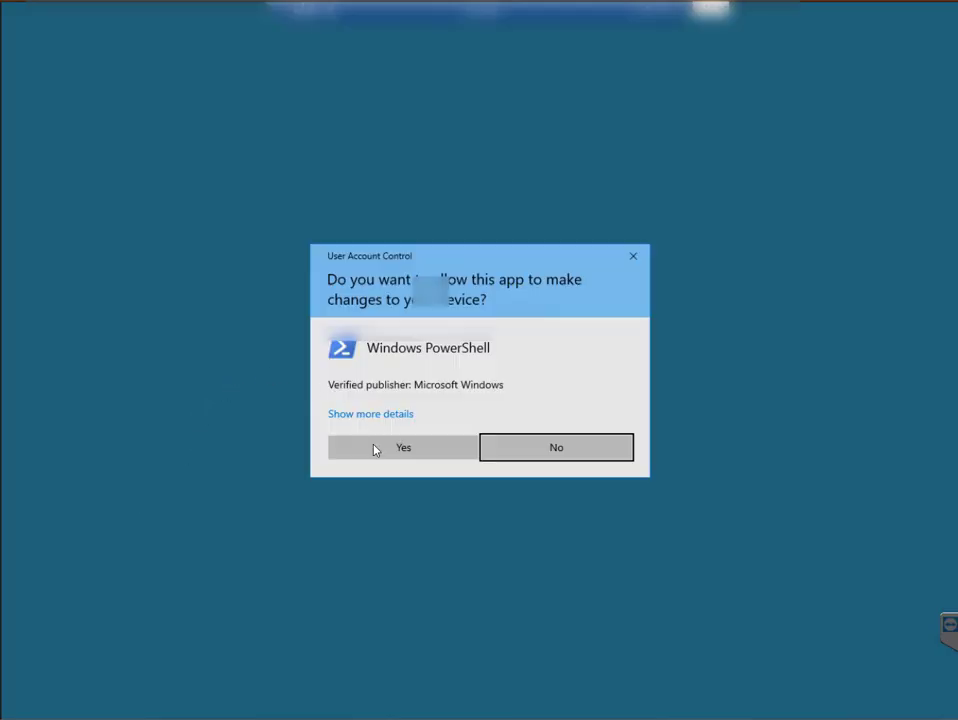
left_click(374, 449)
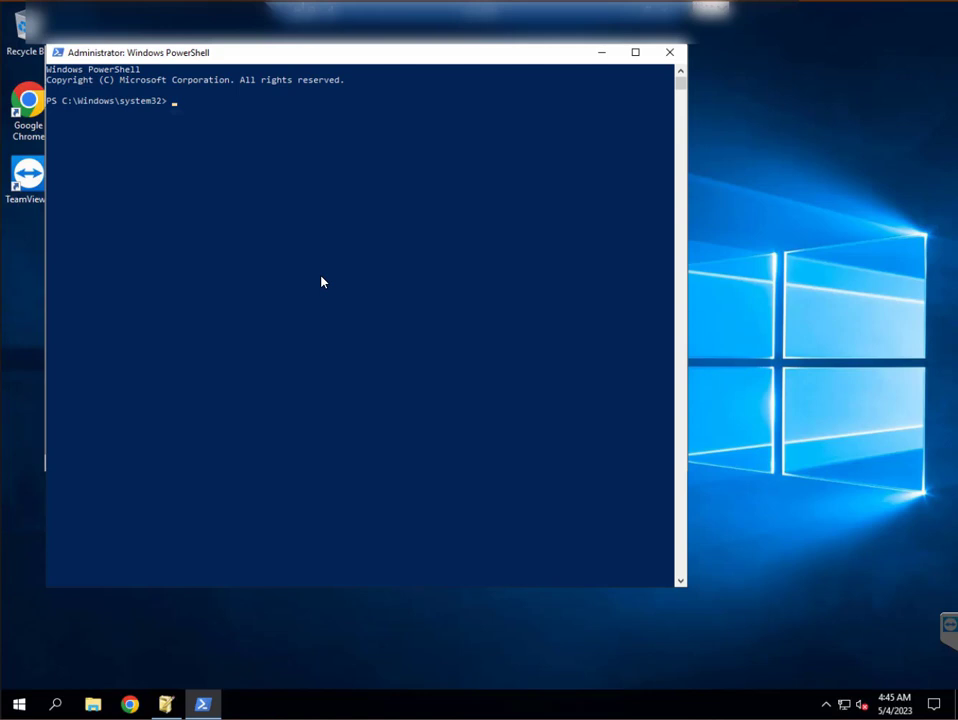
type("repadmin /")
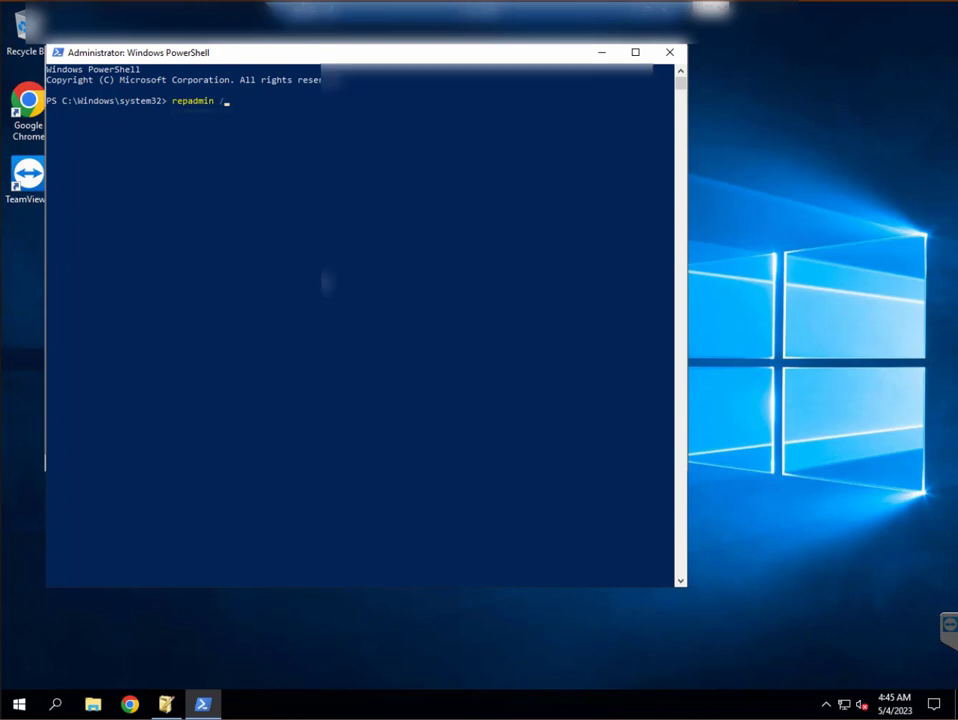
type("syncall")
key("Return")
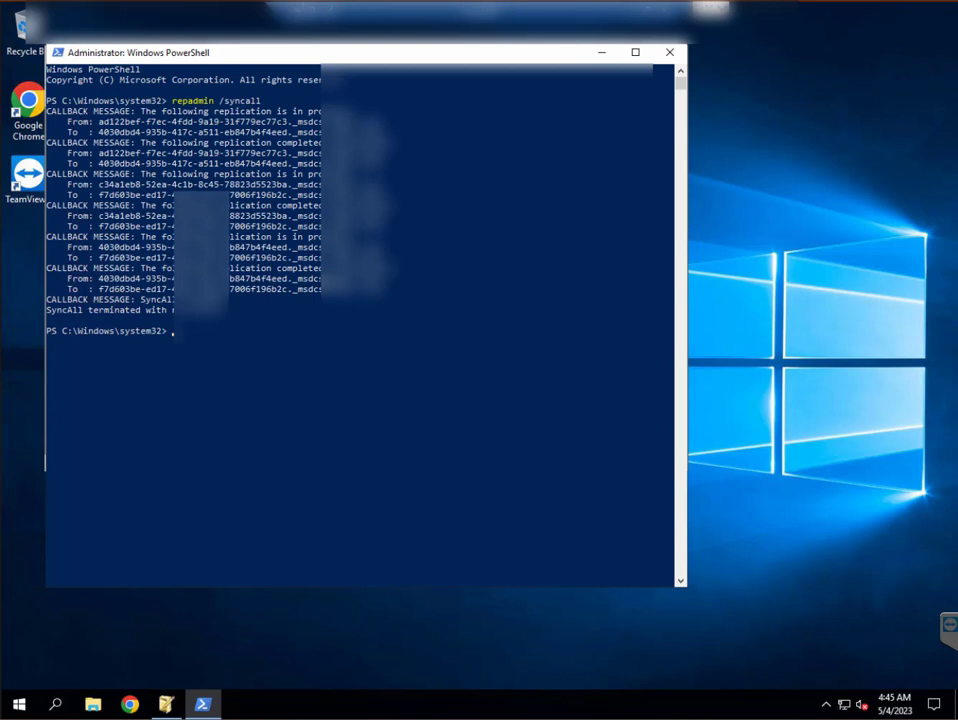
Run repadmin /syncall /adep and continue through its successive replication prompts.
type("repadmin /syncall")
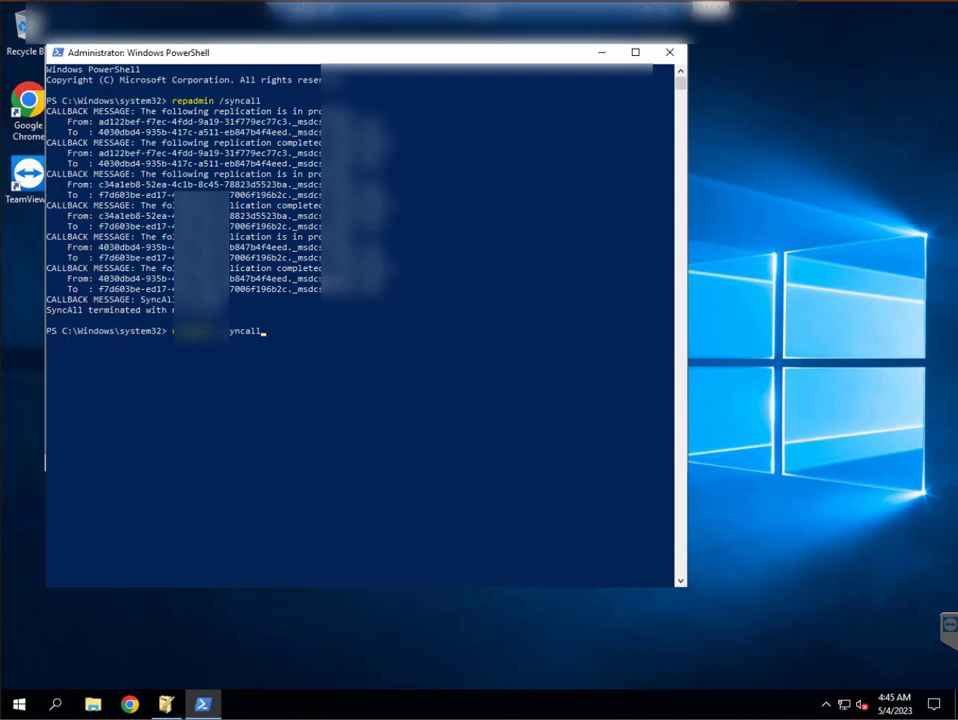
type(" /adep")
key("Return")
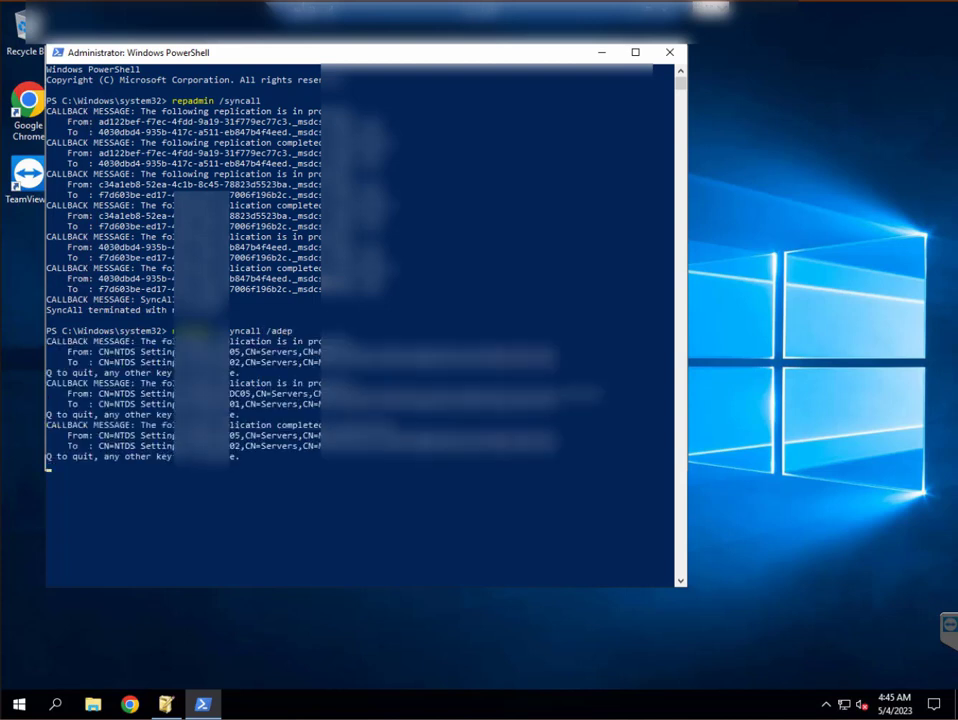
key("Return")
key("Return")
key("Return")
key("Return")
key("Return")
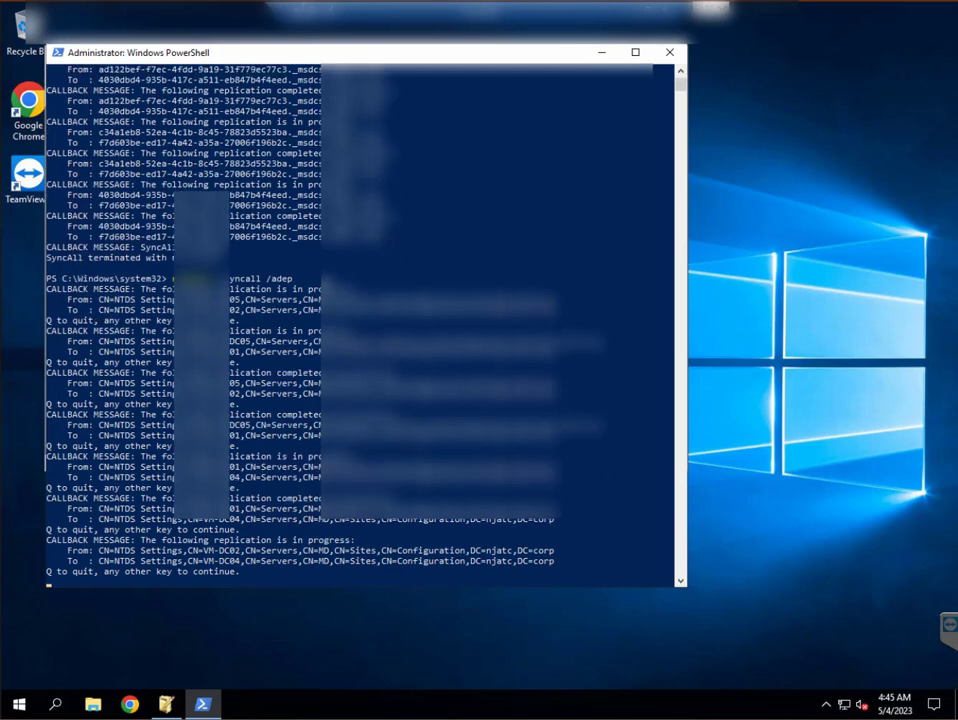
key("Return")
key("Return")
key("Return")
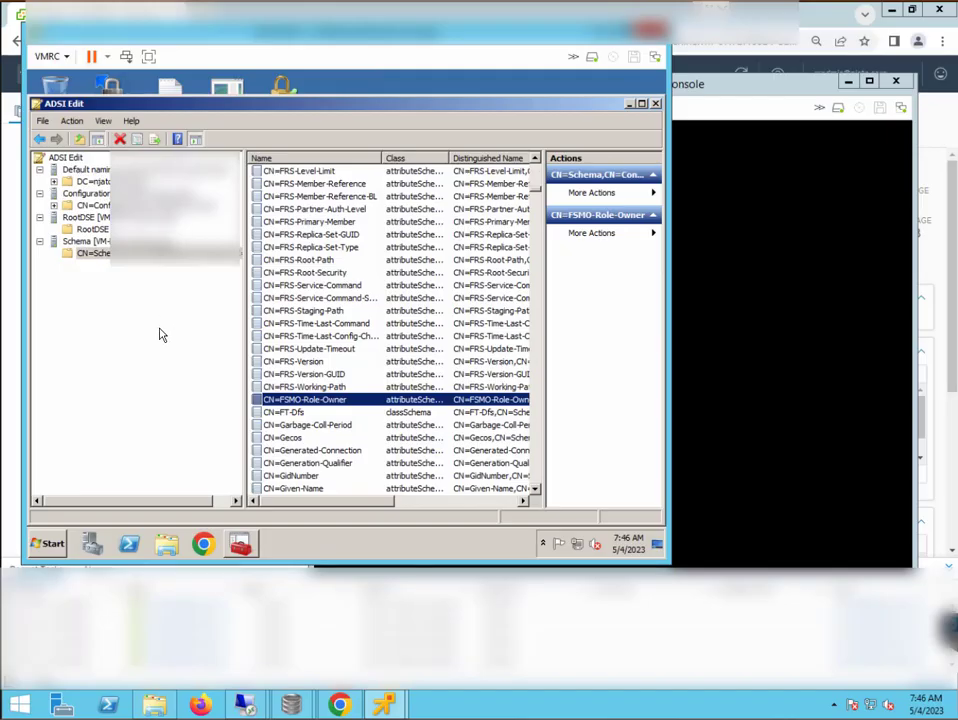
Run dcpromo and proceed through the Active Directory Domain Services wizard's welcome, global catalog notice and domain deletion option to the Administrator password page.
left_click(47, 546)
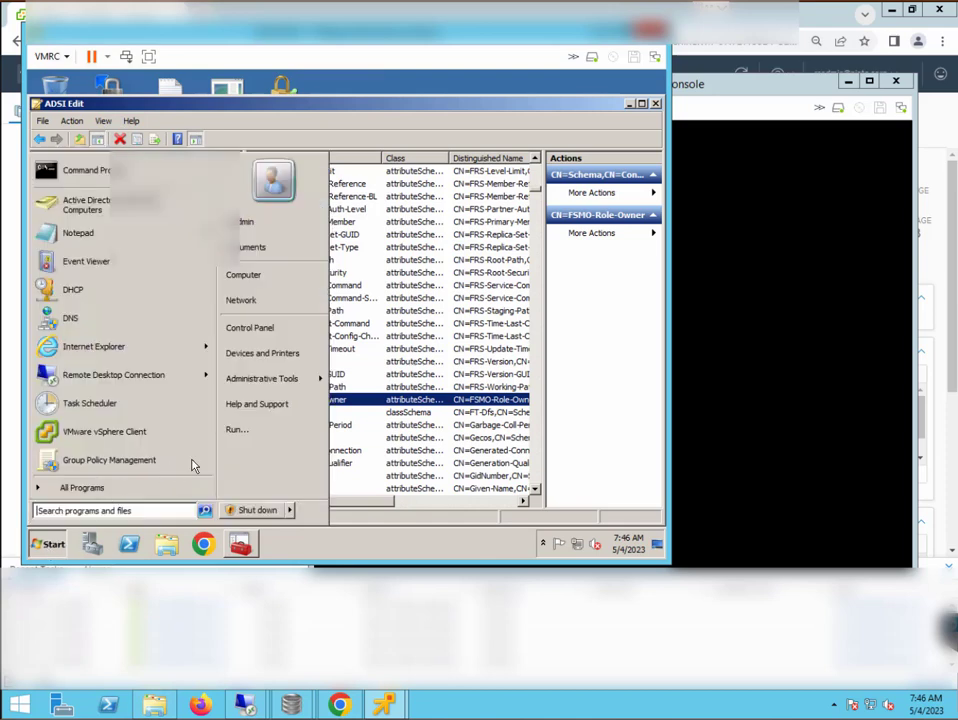
left_click(236, 430)
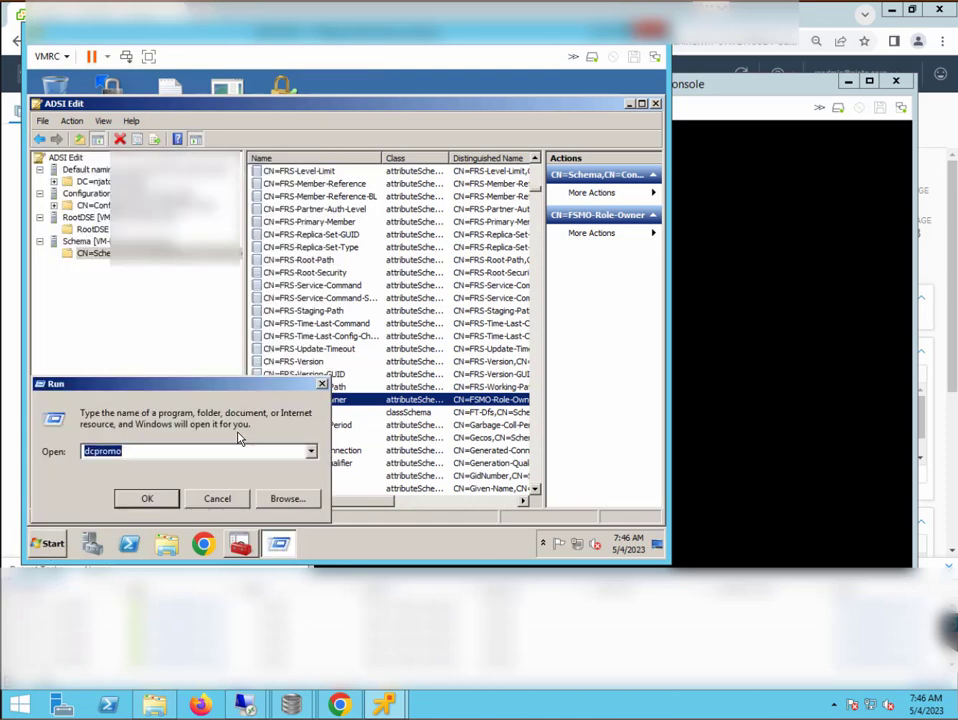
key("Return")
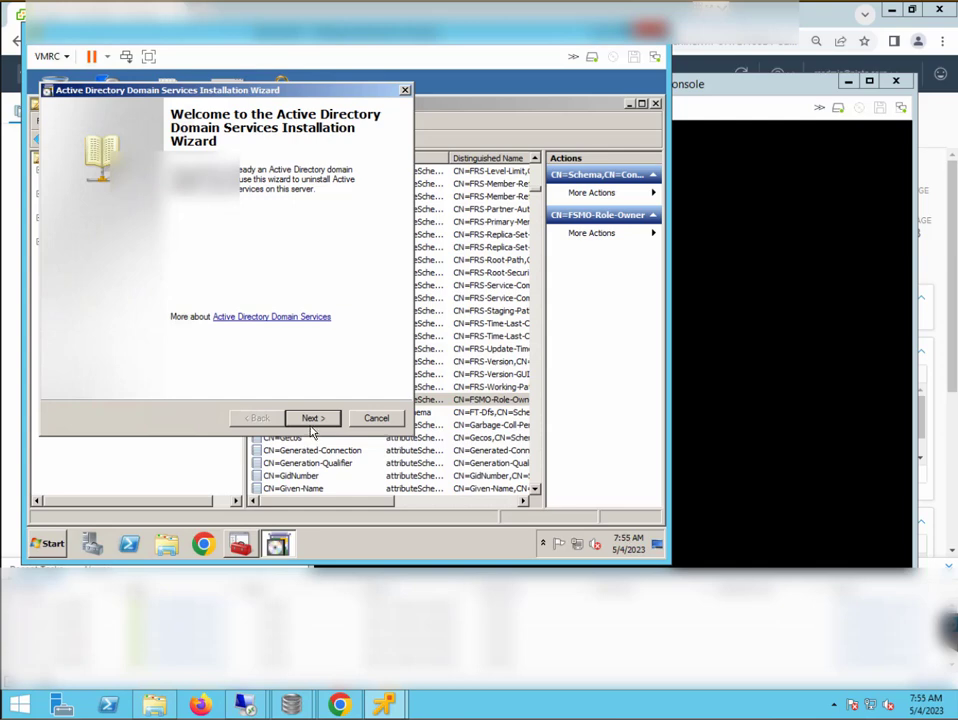
left_click(311, 420)
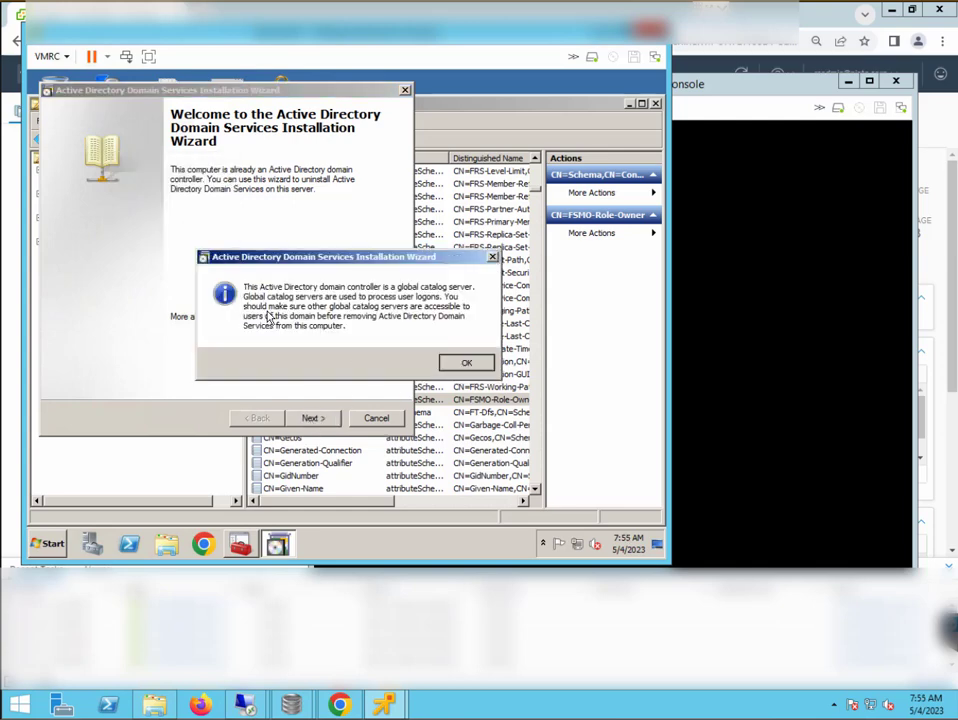
left_click(466, 362)
left_click(300, 414)
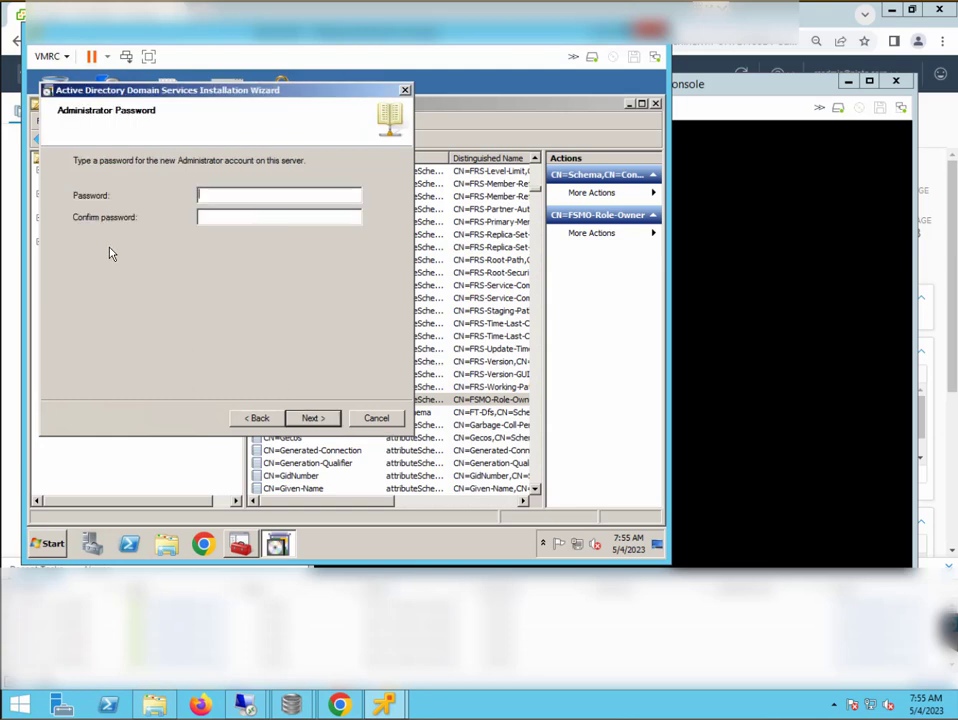
Enter and confirm the new Administrator account password, and start removing Active Directory Domain Services from this server.
type("*********")
key("Tab")
type("******")
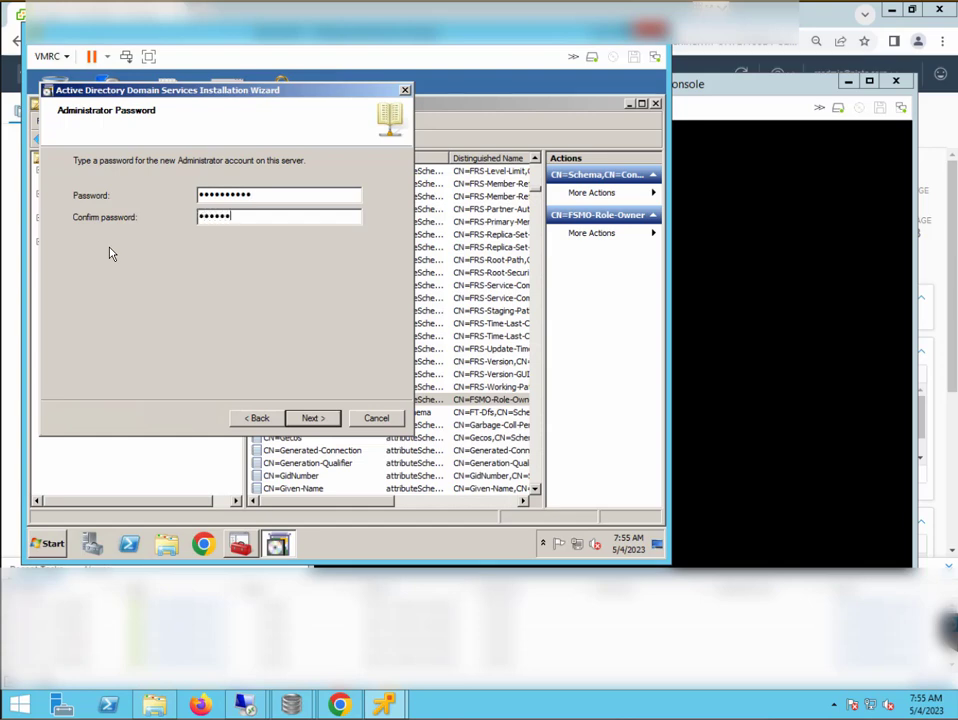
type("****")
key("Return")
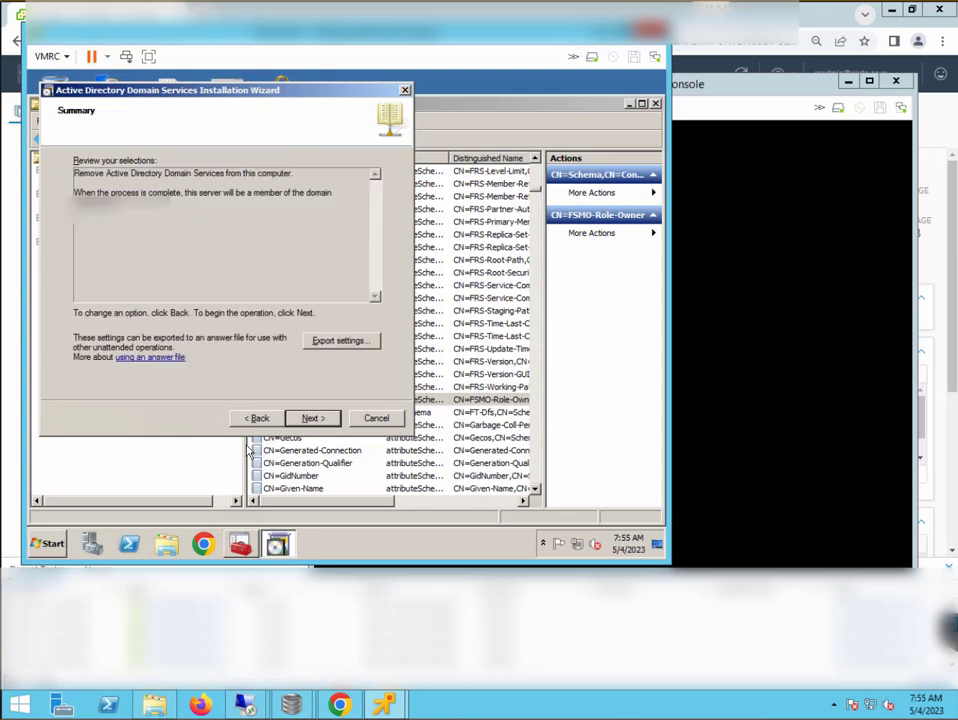
left_click(312, 418)
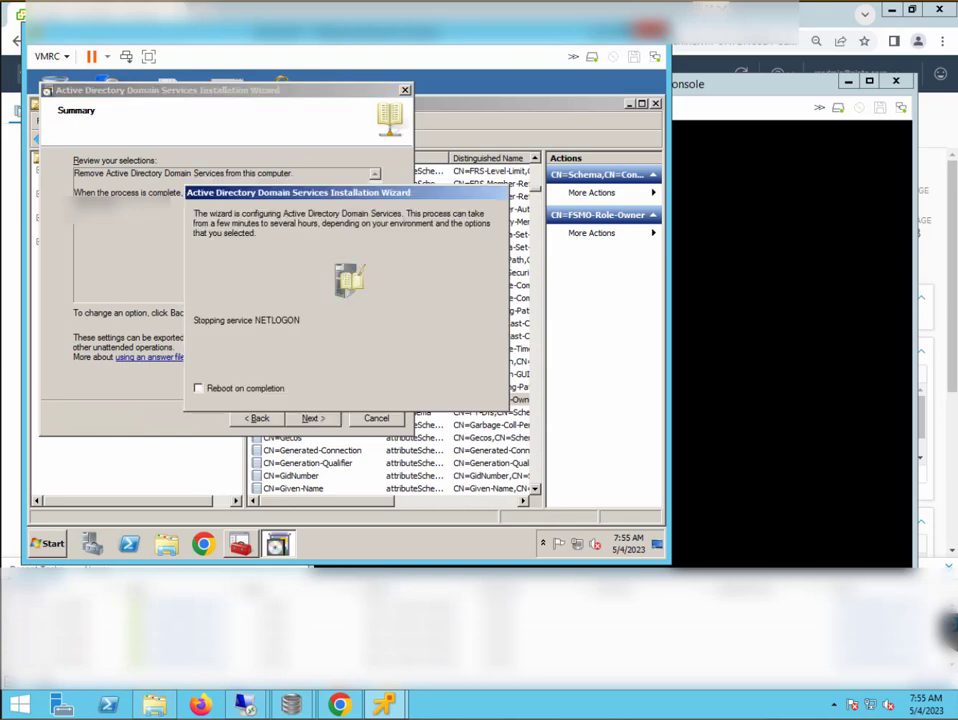